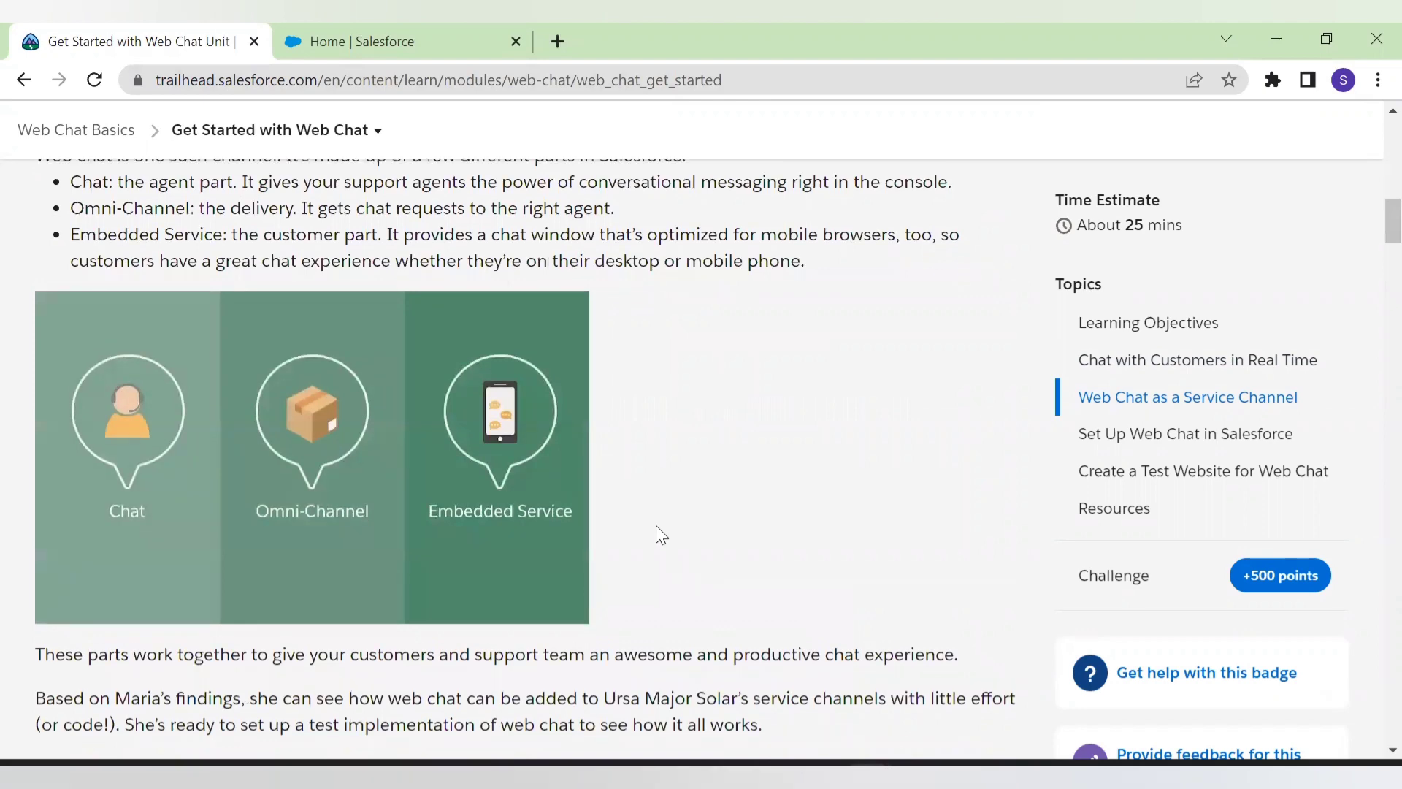
{"action": "scroll", "coordinate": [655, 526], "scroll_direction": "up", "scroll_amount": 2}
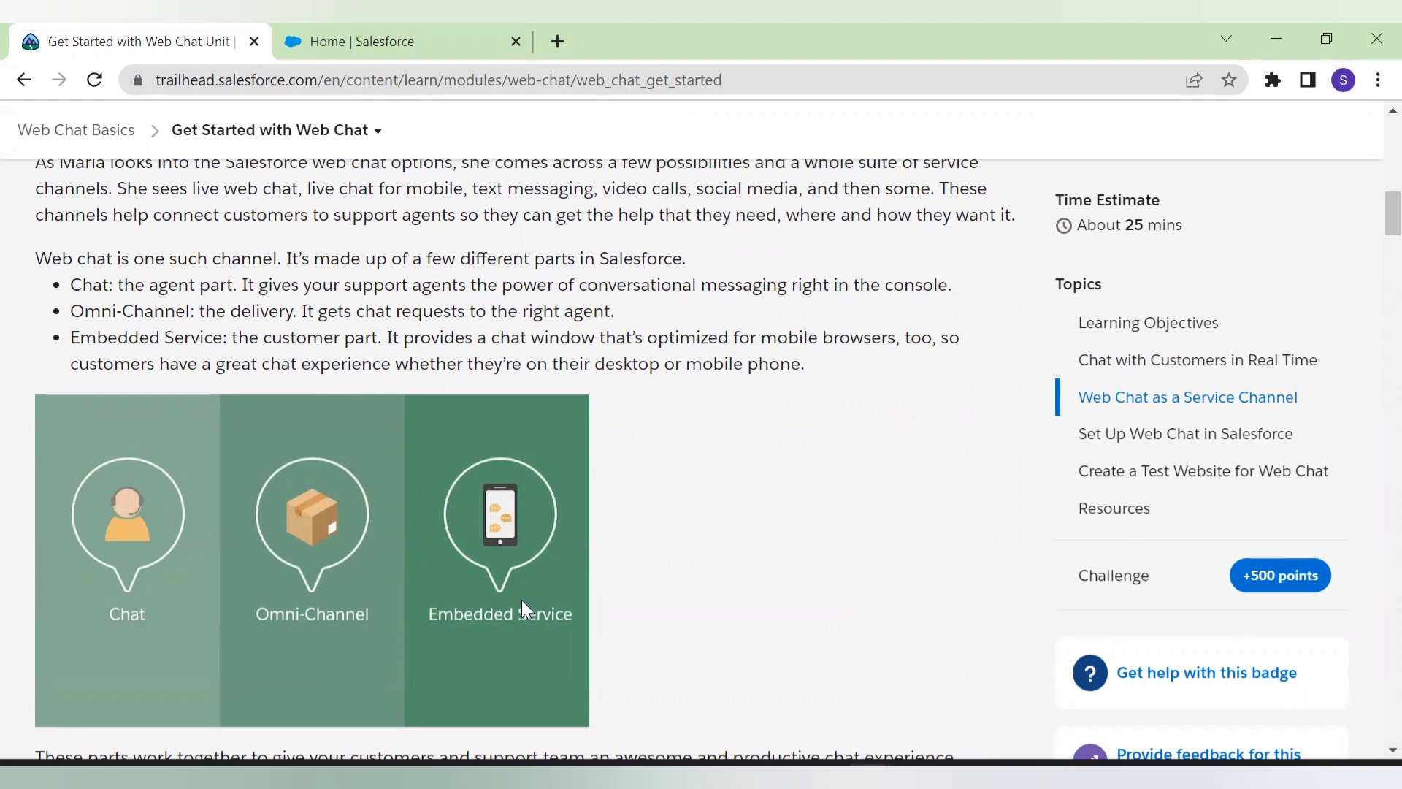
{"action": "scroll", "coordinate": [522, 601], "scroll_direction": "down", "scroll_amount": 2}
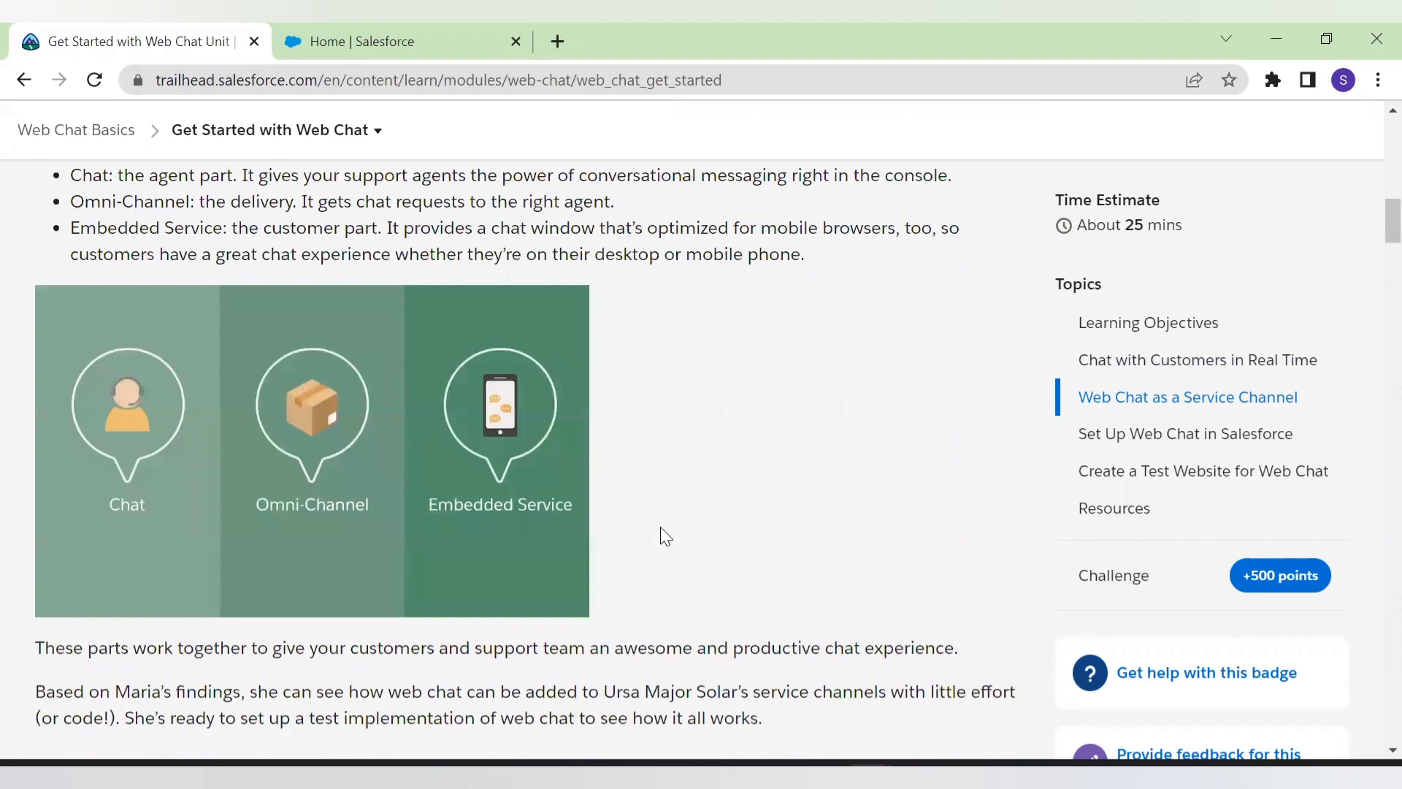
{"action": "scroll", "coordinate": [660, 527], "scroll_direction": "up", "scroll_amount": 1}
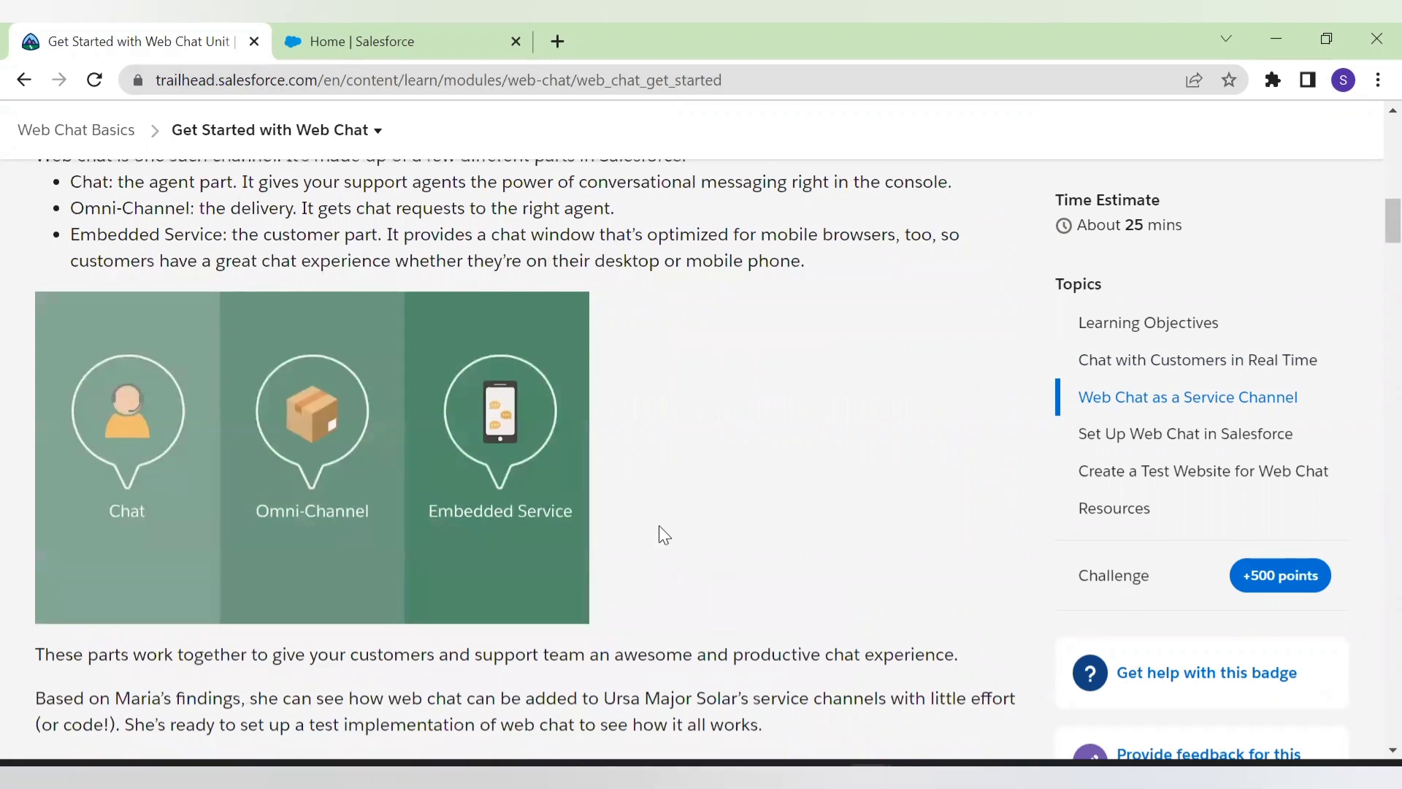
{"action": "scroll", "coordinate": [642, 527], "scroll_direction": "up", "scroll_amount": 1}
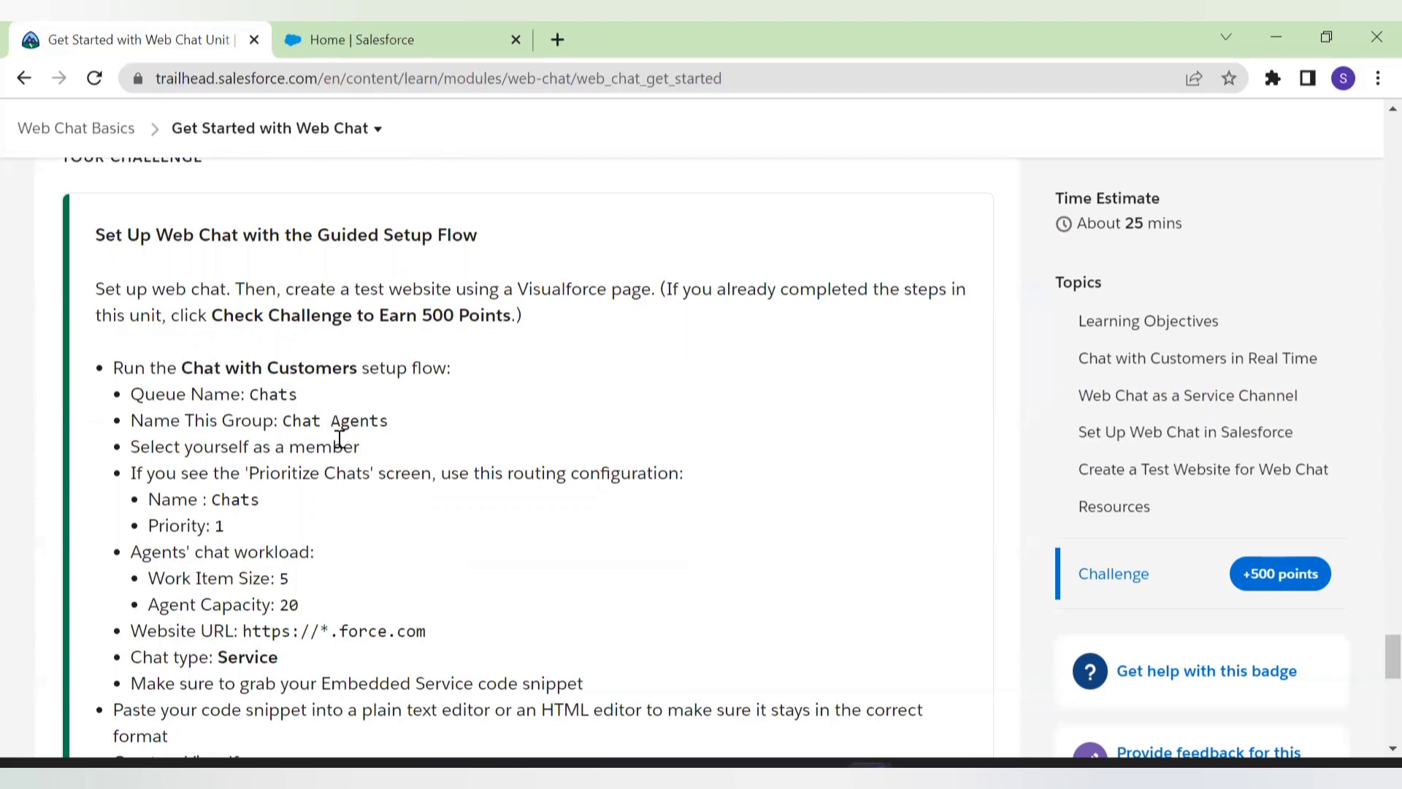
Switch from the Trailhead unit to the Salesforce org and open Service Setup.
{"action": "key", "text": "ctrl+Tab"}
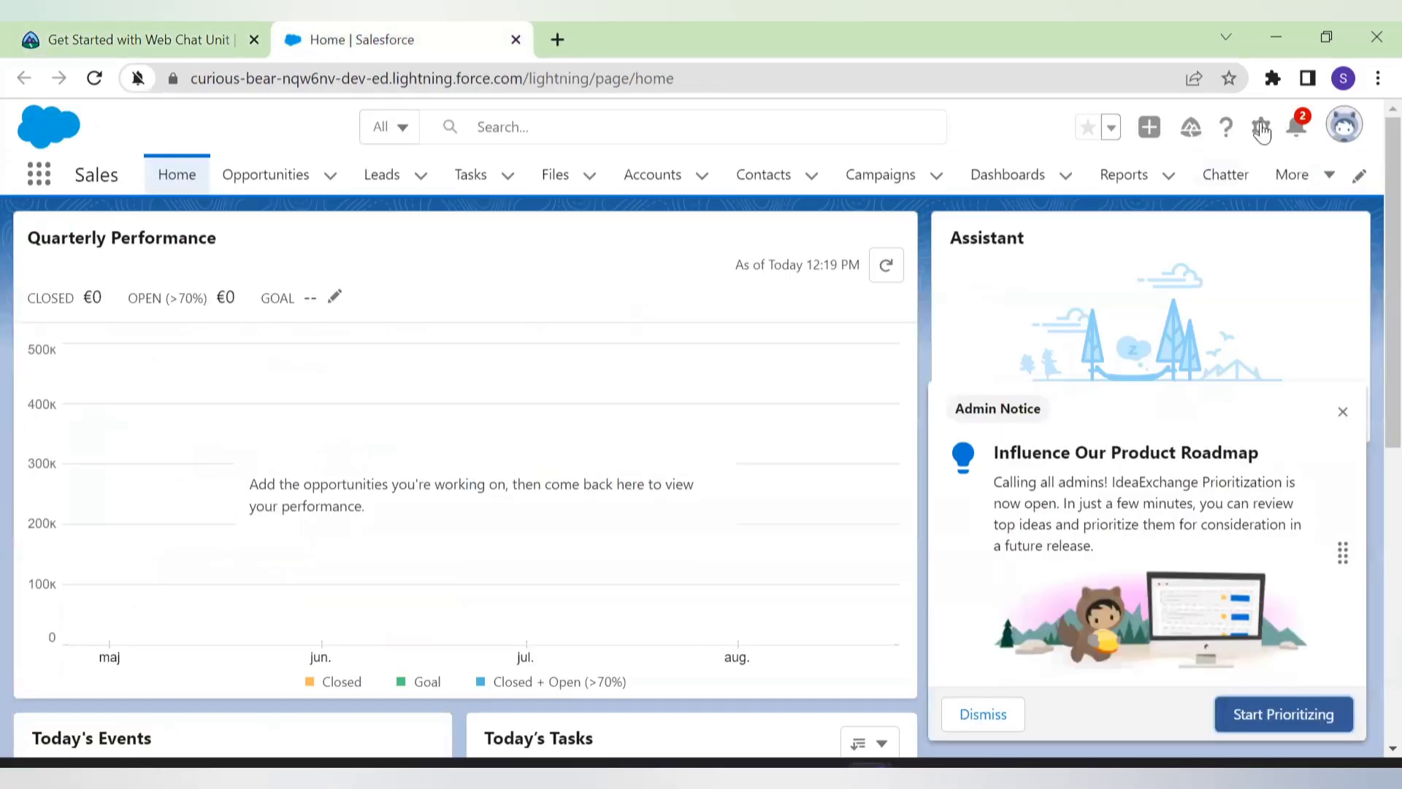
{"action": "left_click", "coordinate": [1262, 127]}
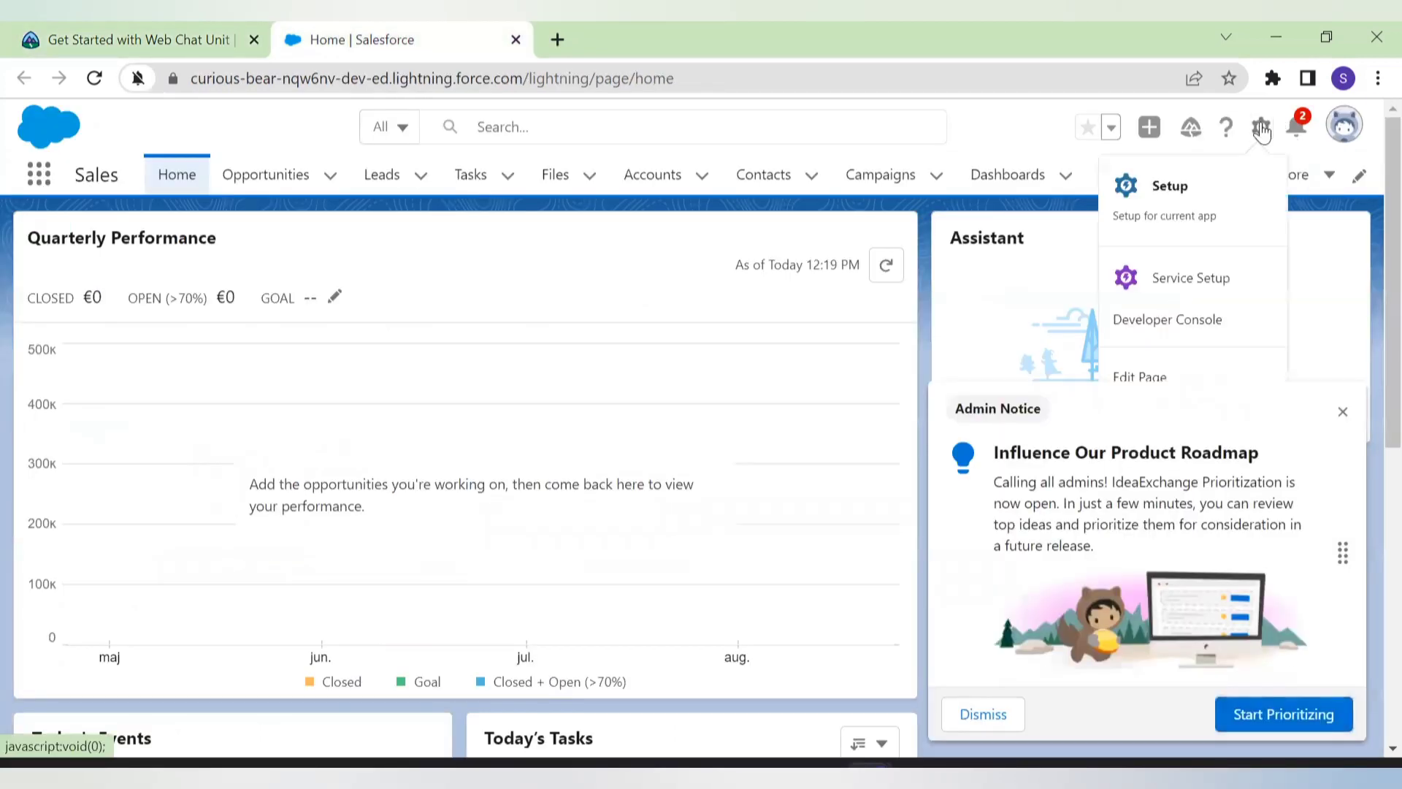
{"action": "left_click", "coordinate": [1177, 285]}
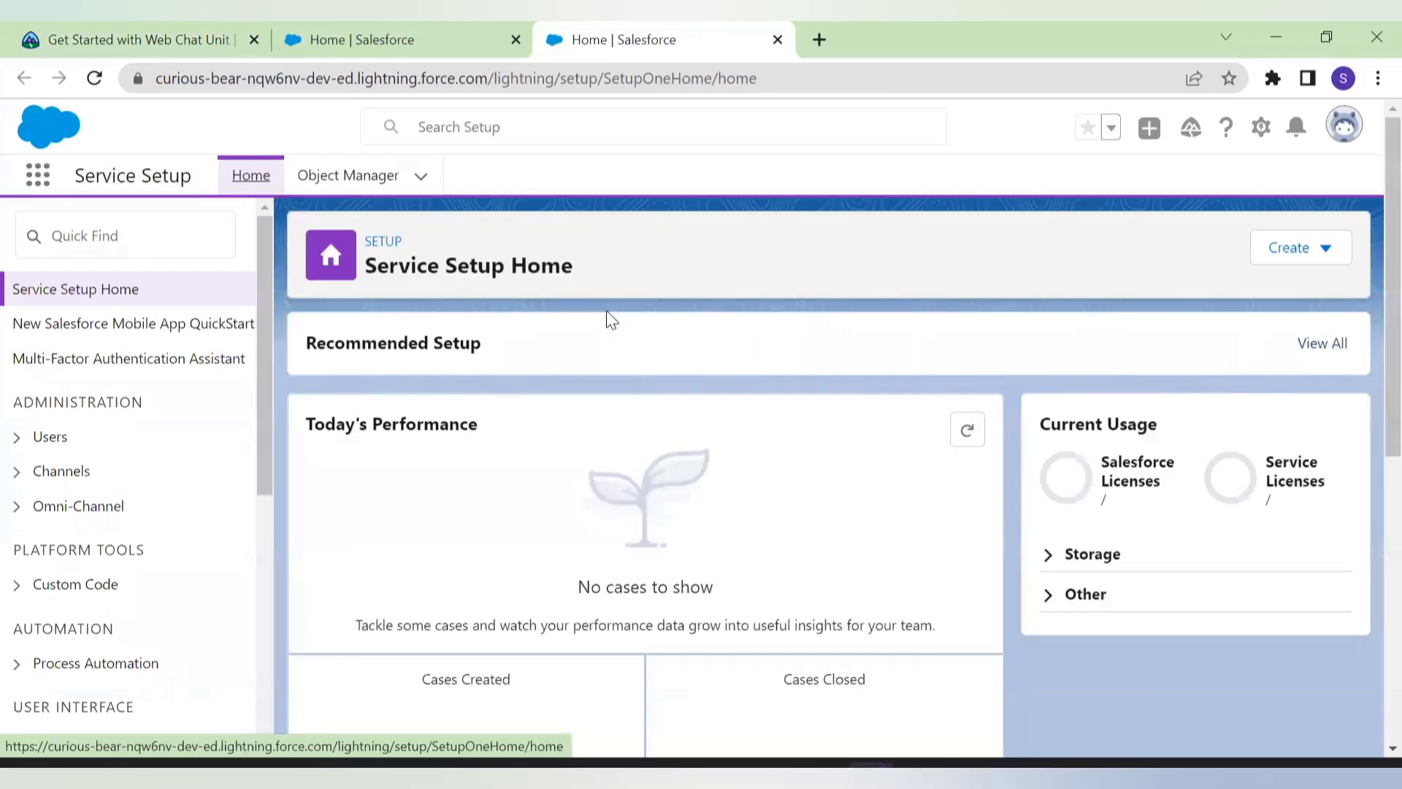
Search the full list of recommended setups for "chat" and start the Chat with Customers setup flow.
{"action": "scroll", "coordinate": [1170, 457], "scroll_direction": "down", "scroll_amount": 2}
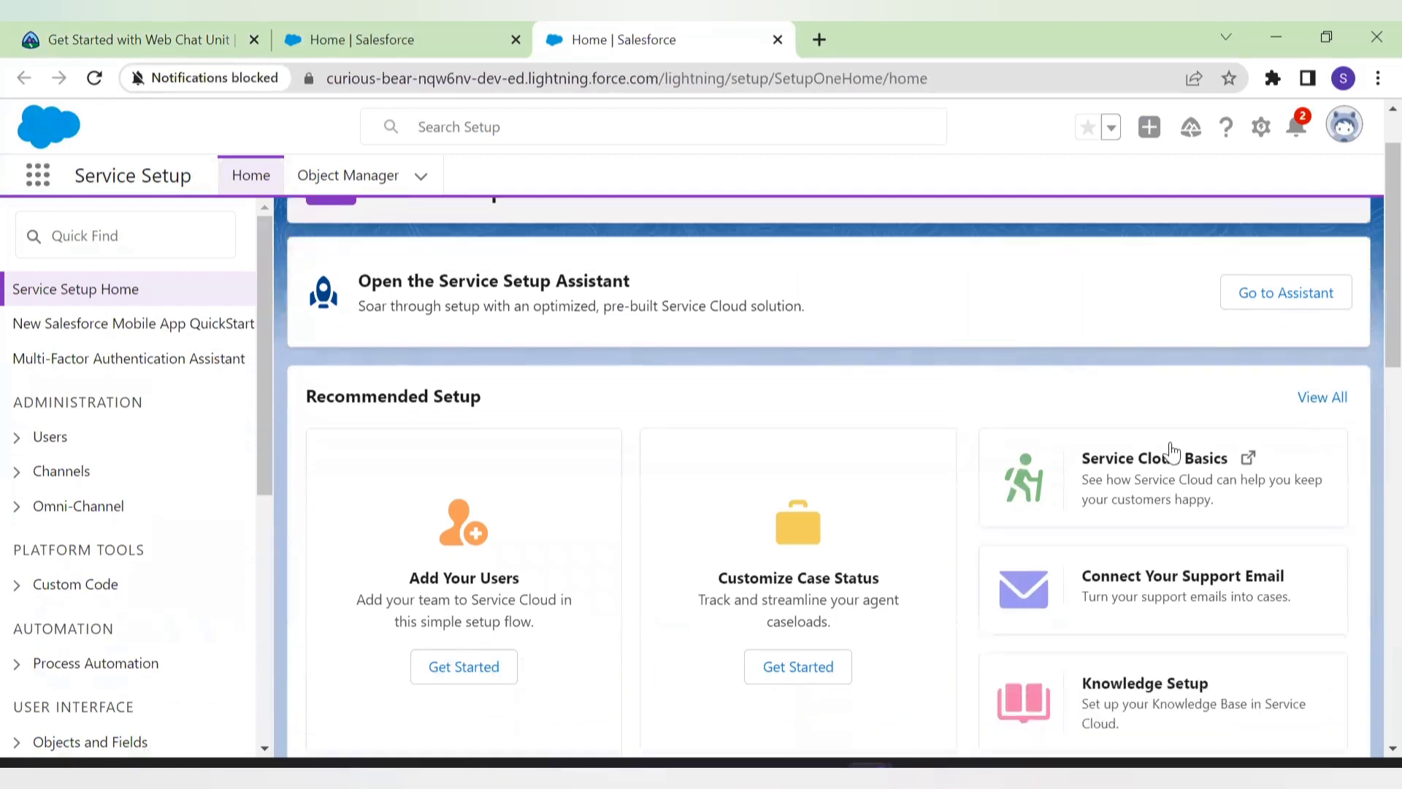
{"action": "left_click", "coordinate": [1309, 362]}
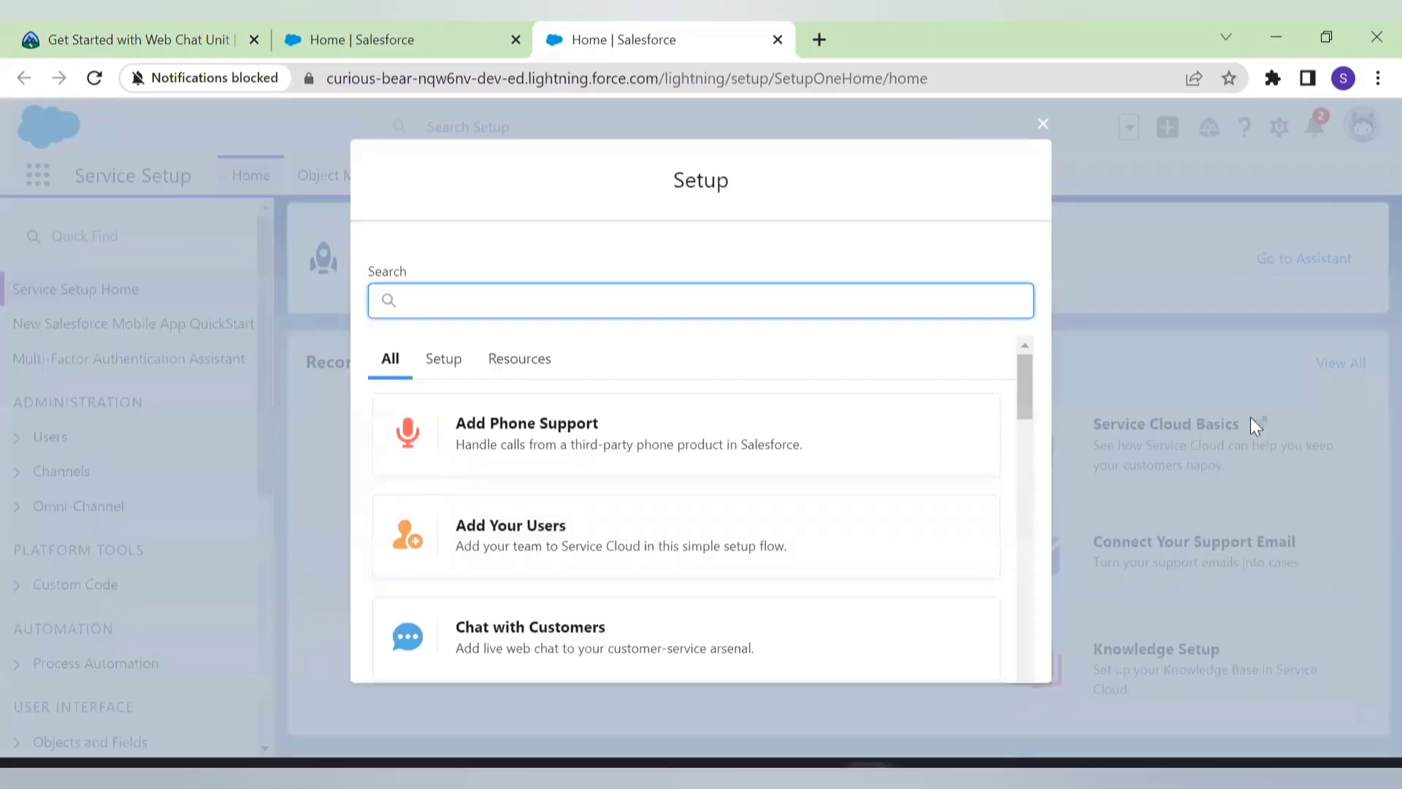
{"action": "scroll", "coordinate": [676, 419], "scroll_direction": "down", "scroll_amount": 1}
{"action": "type", "text": "chat"}
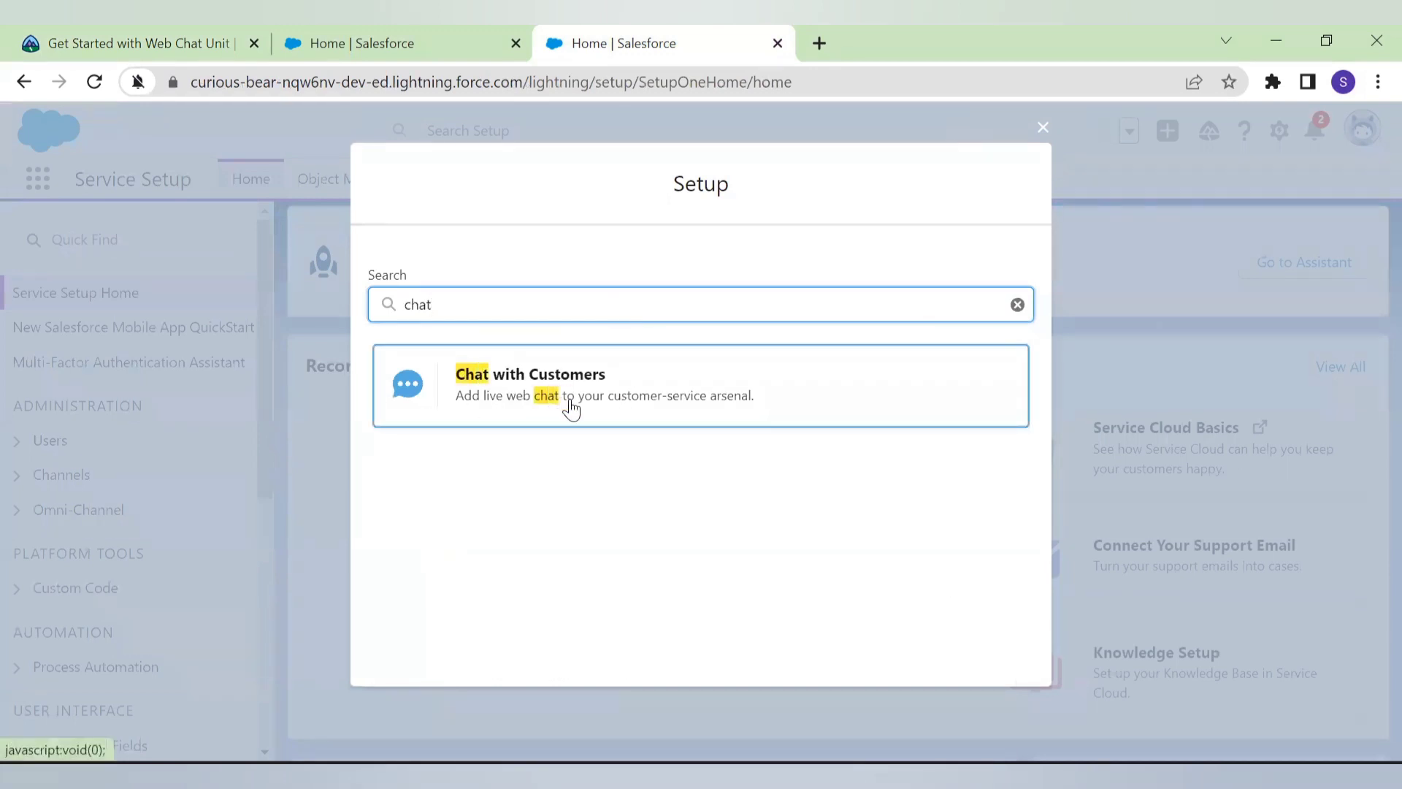
{"action": "left_click", "coordinate": [717, 400]}
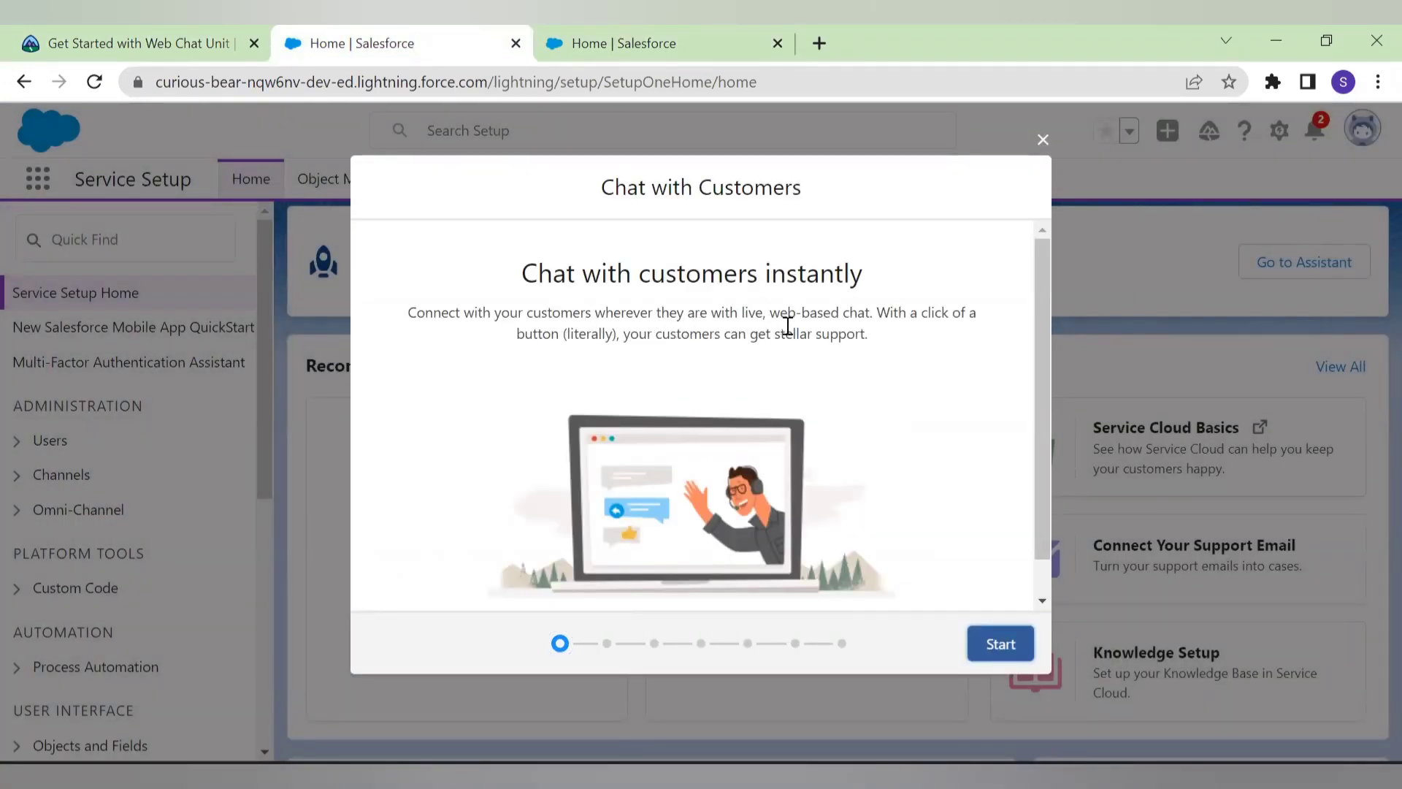
{"action": "scroll", "coordinate": [790, 368], "scroll_direction": "down", "scroll_amount": 1}
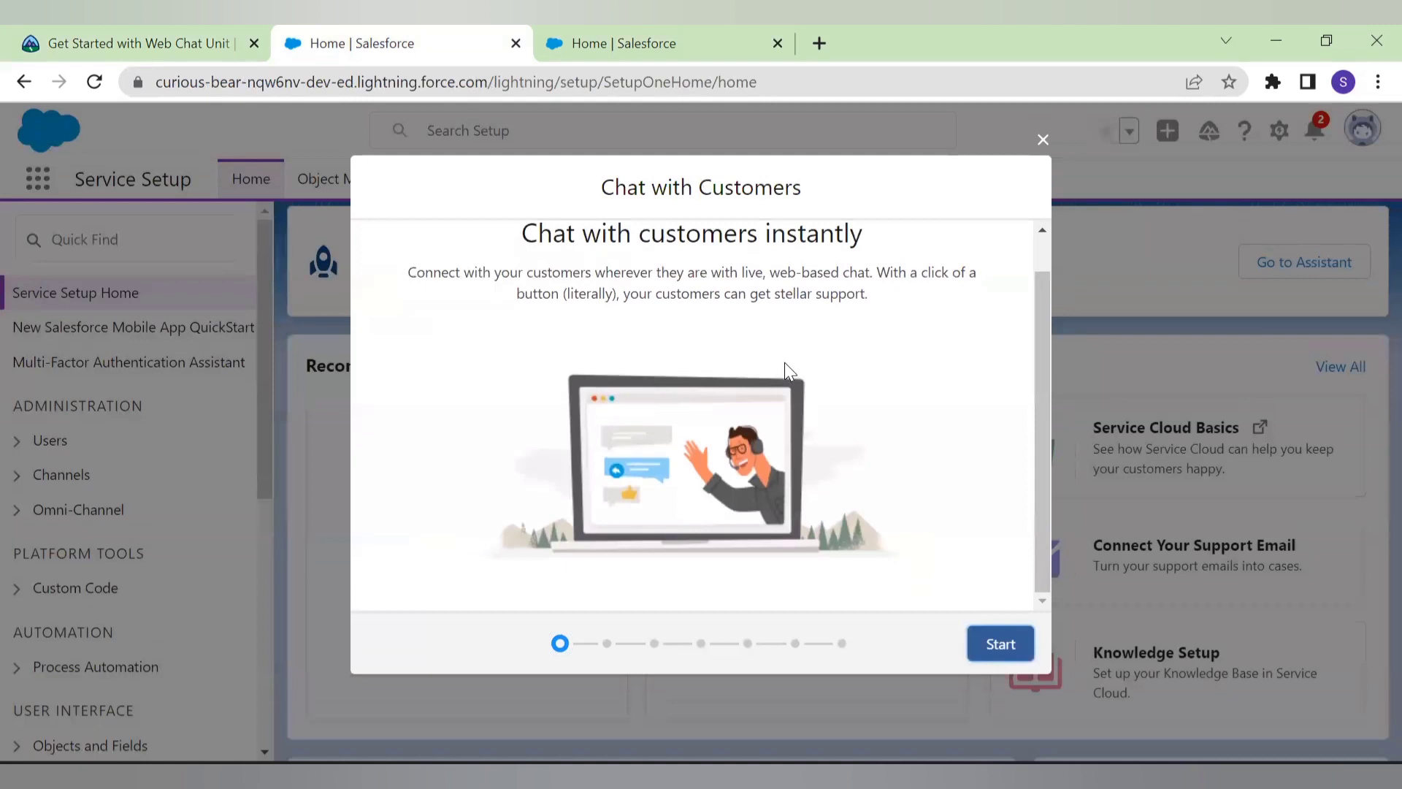
{"action": "left_click", "coordinate": [1000, 643]}
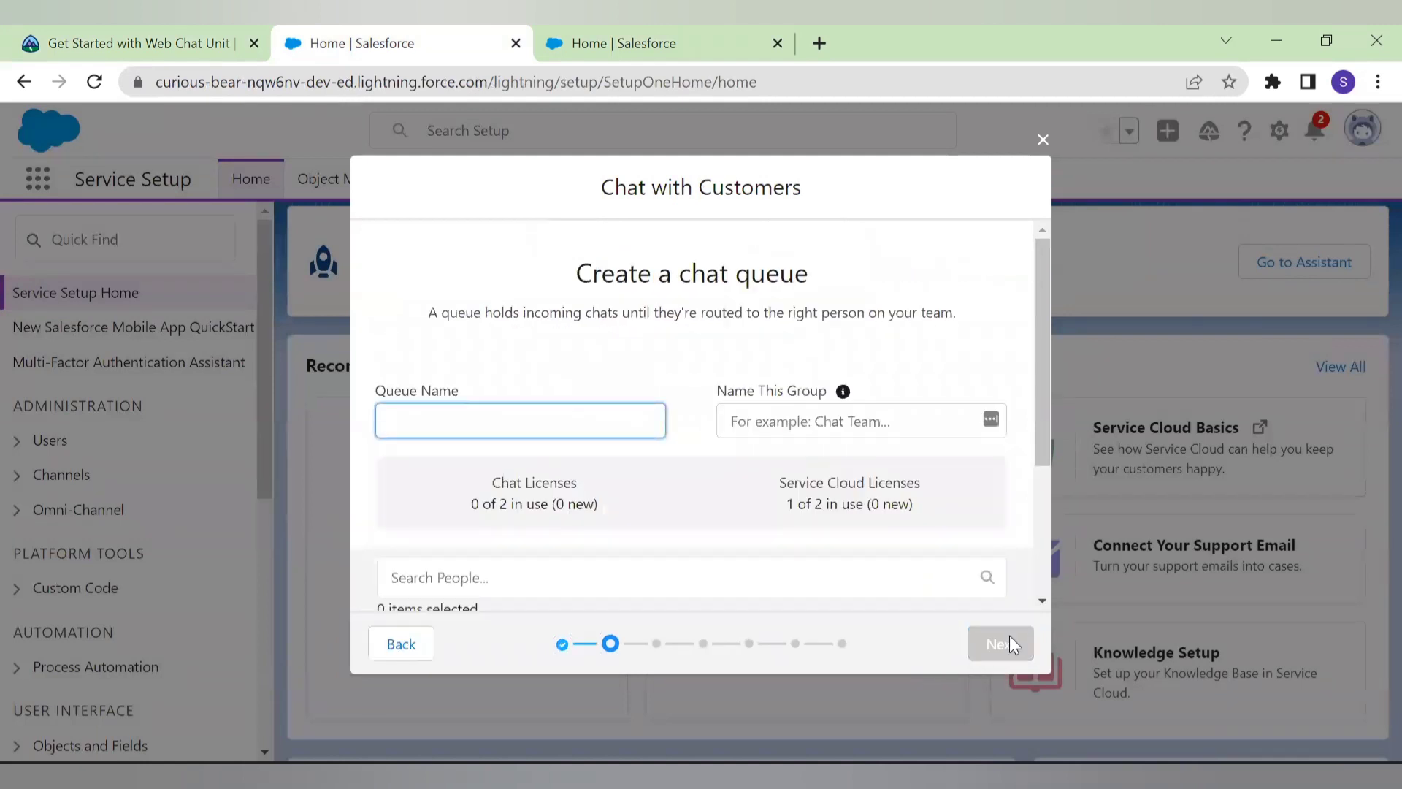
Copy the queue name Chats from the Trailhead challenge and enter it as the chat queue's name.
{"action": "left_click", "coordinate": [102, 38]}
{"action": "scroll", "coordinate": [252, 562], "scroll_direction": "down", "scroll_amount": 1}
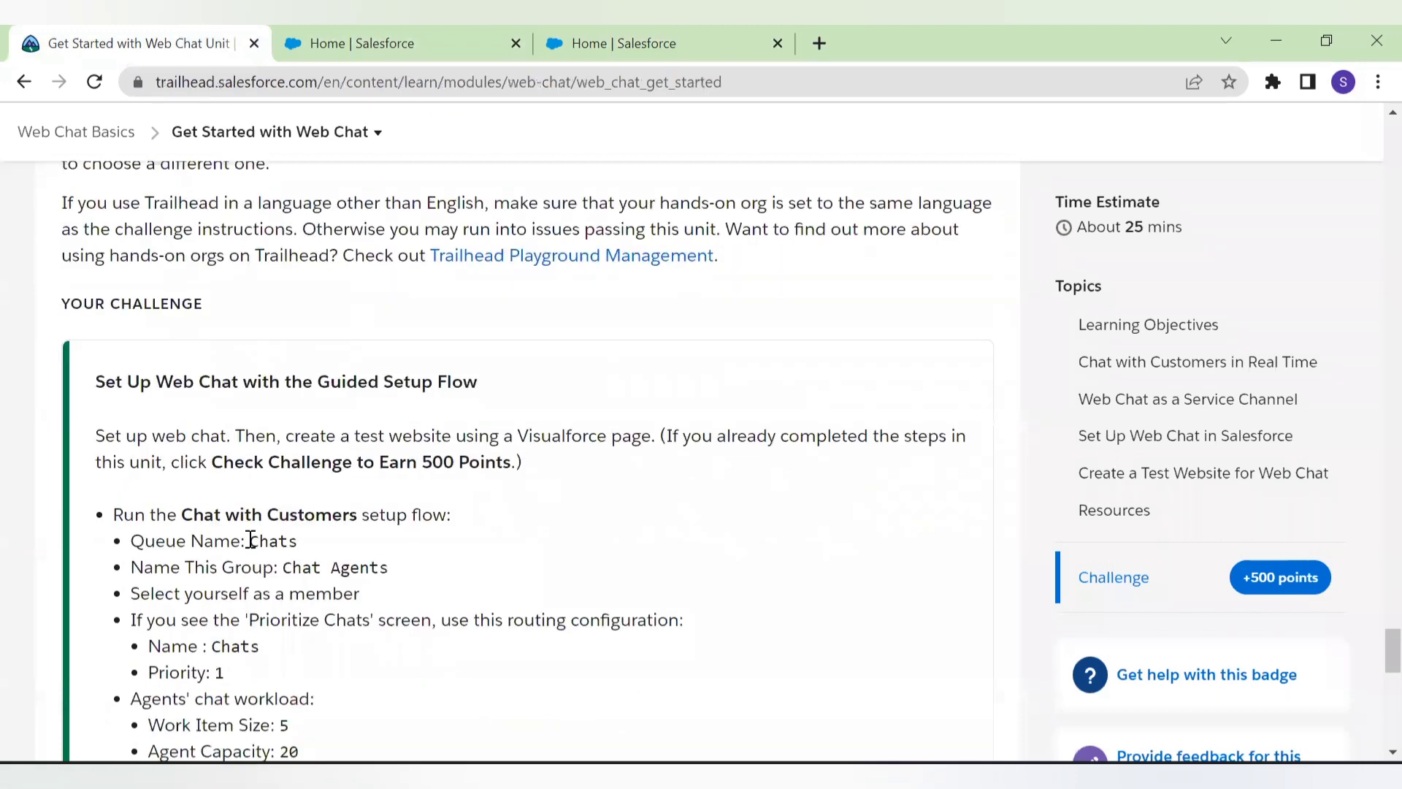
{"action": "left_click_drag", "start_coordinate": [252, 541], "coordinate": [298, 544]}
{"action": "key", "text": "ctrl+c"}
{"action": "left_click", "coordinate": [380, 44]}
{"action": "key", "text": "ctrl+v"}
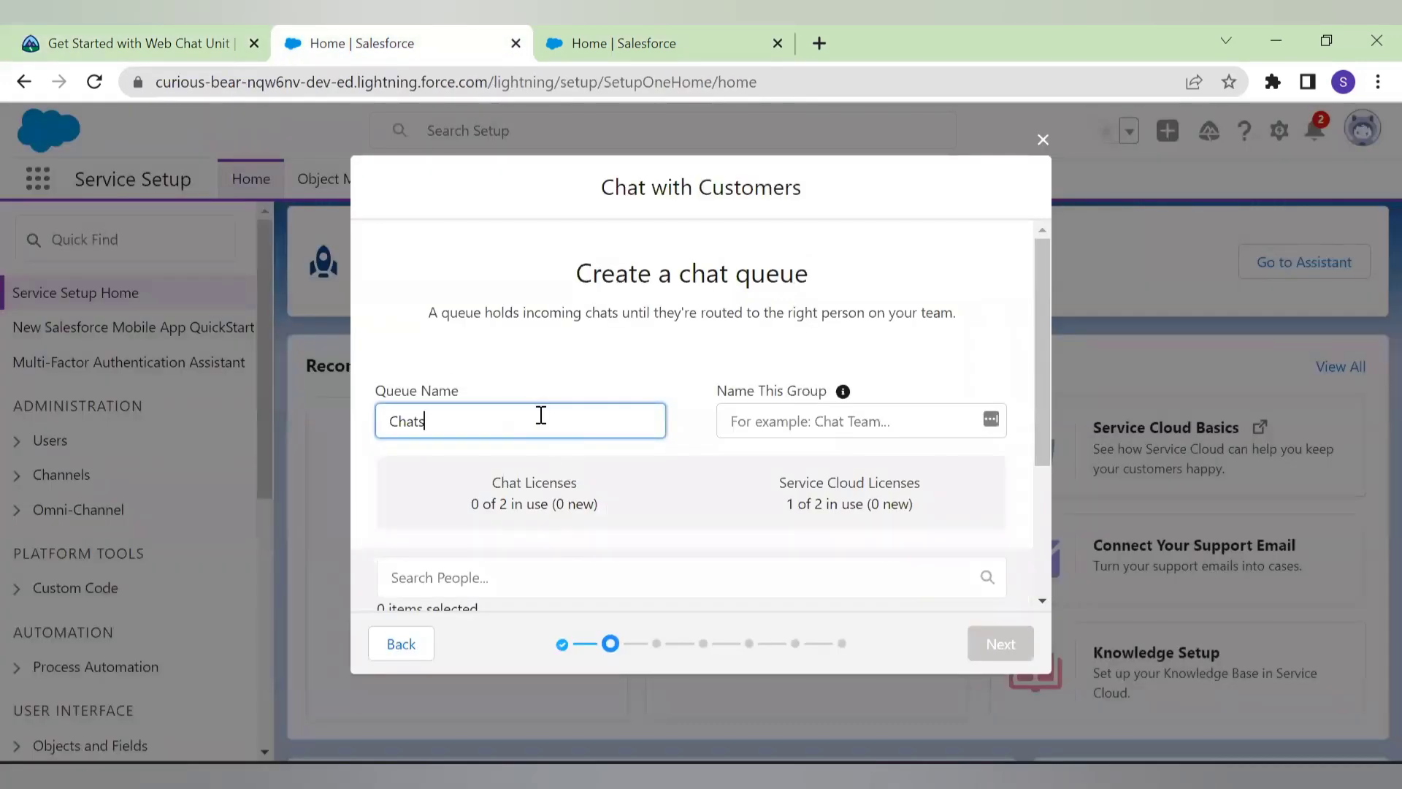
Copy the group name Chat Agents from the Trailhead challenge and enter it as the queue's group name.
{"action": "left_click", "coordinate": [228, 48]}
{"action": "scroll", "coordinate": [378, 441], "scroll_direction": "down", "scroll_amount": 3}
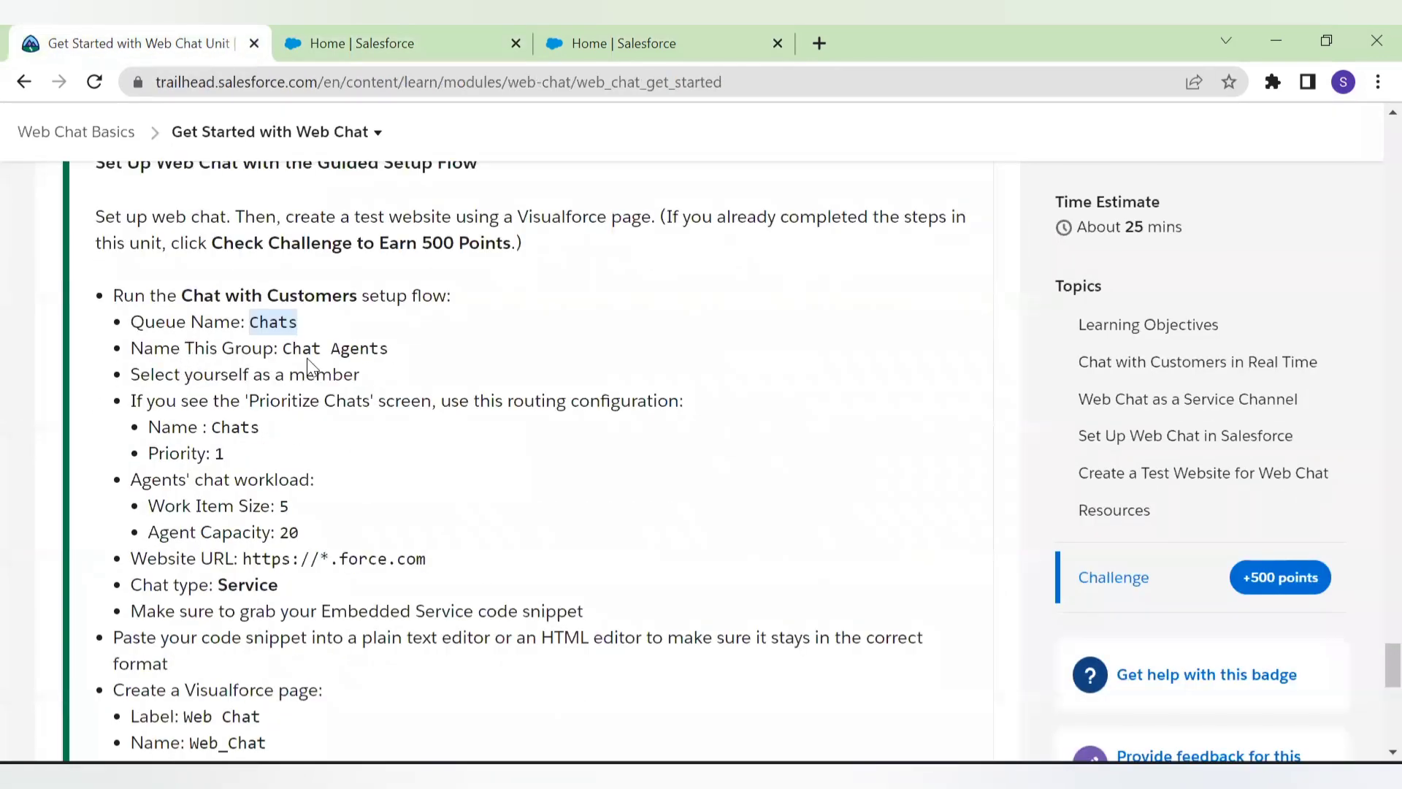
{"action": "left_click", "coordinate": [387, 343]}
{"action": "key", "text": "ctrl+c"}
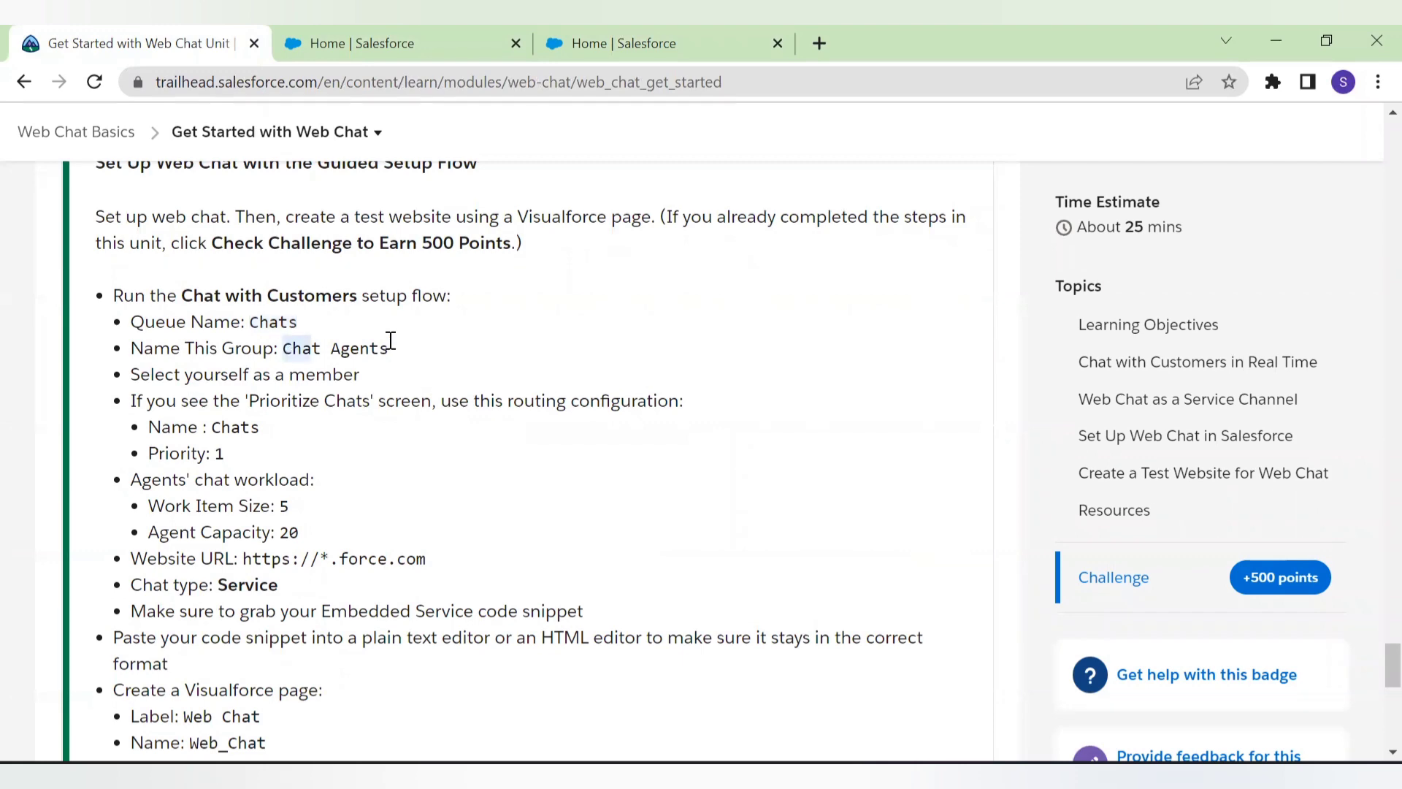
{"action": "left_click", "coordinate": [380, 43]}
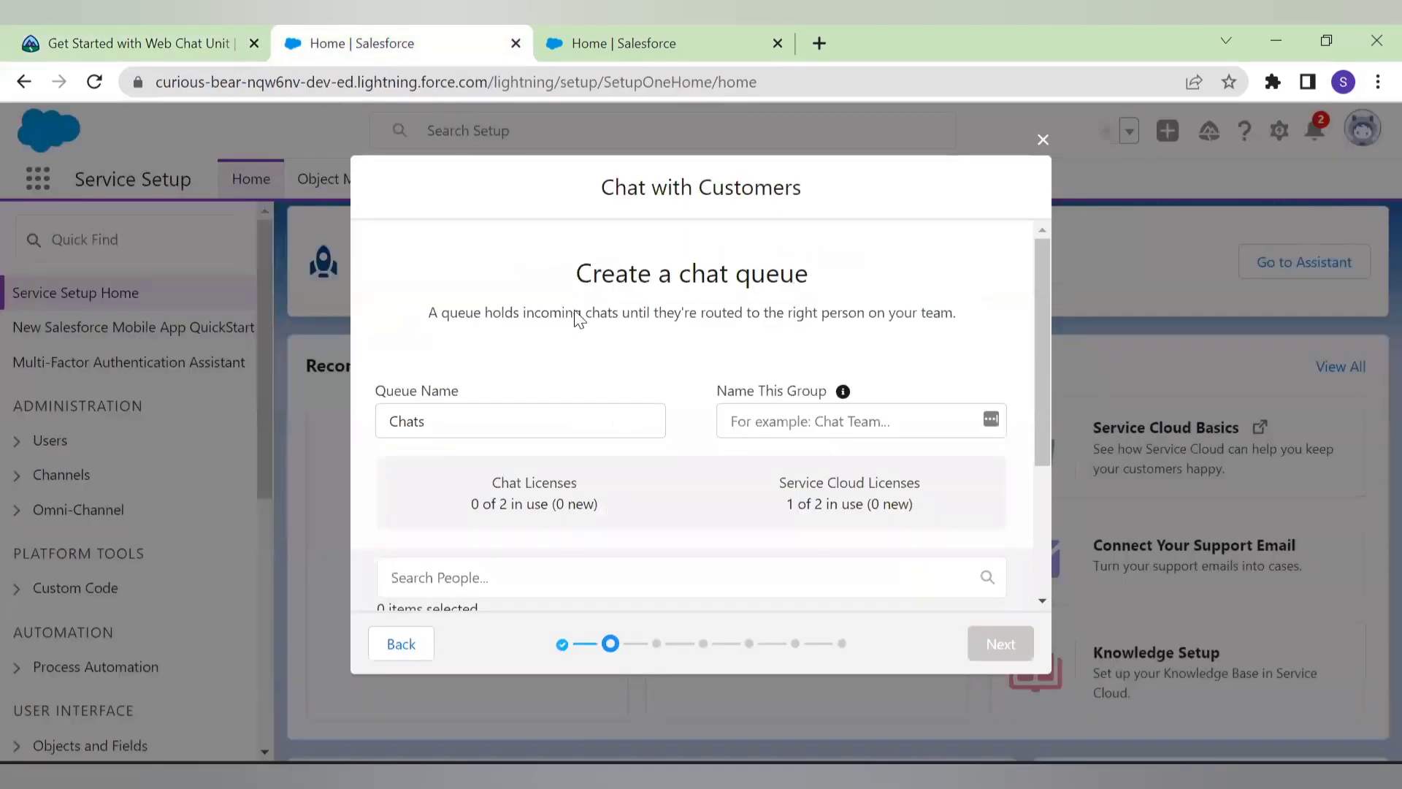
{"action": "left_click", "coordinate": [757, 422]}
{"action": "key", "text": "ctrl+v"}
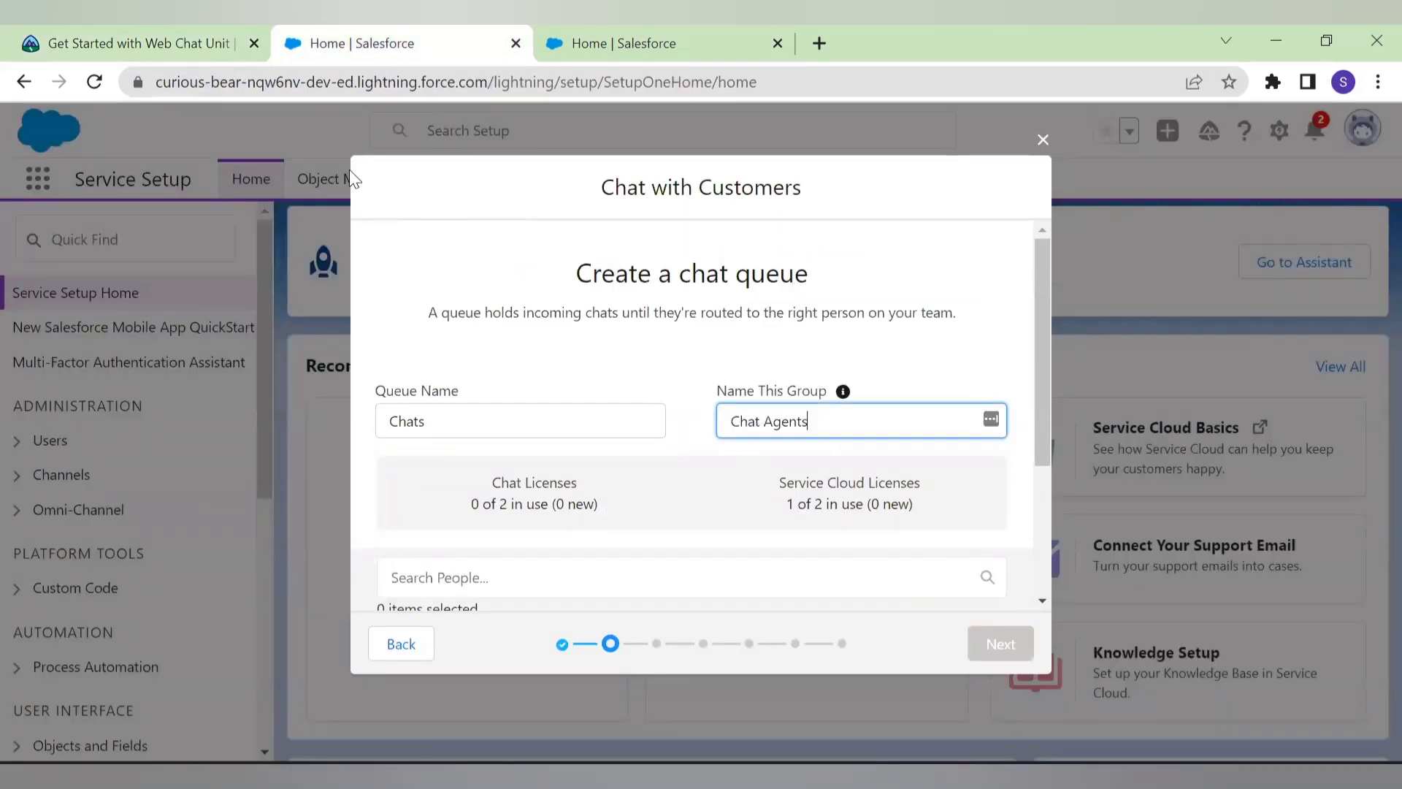
Check the challenge's membership requirement, add yourself as a member of the chat group, and continue to the agents' workload settings.
{"action": "left_click", "coordinate": [206, 43]}
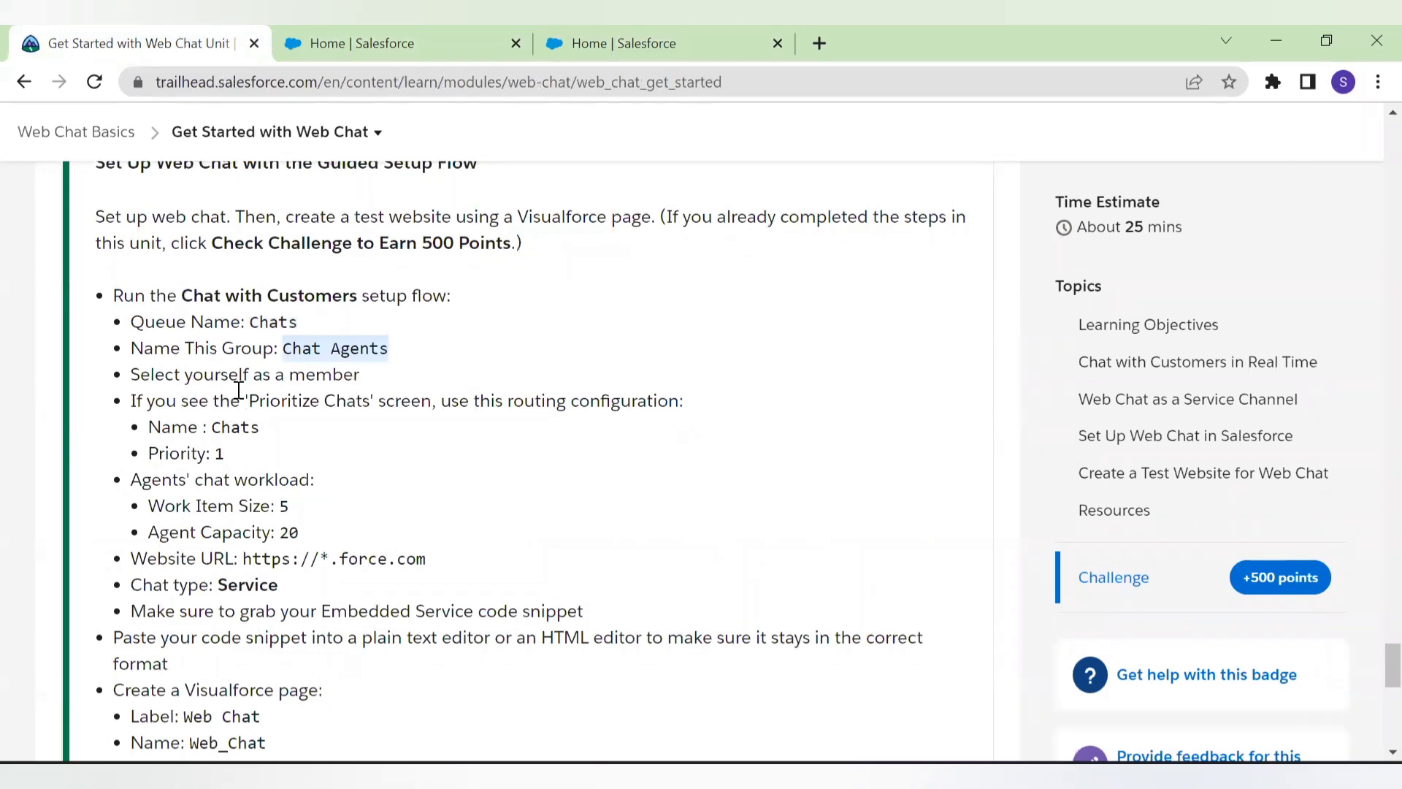
{"action": "left_click", "coordinate": [347, 58]}
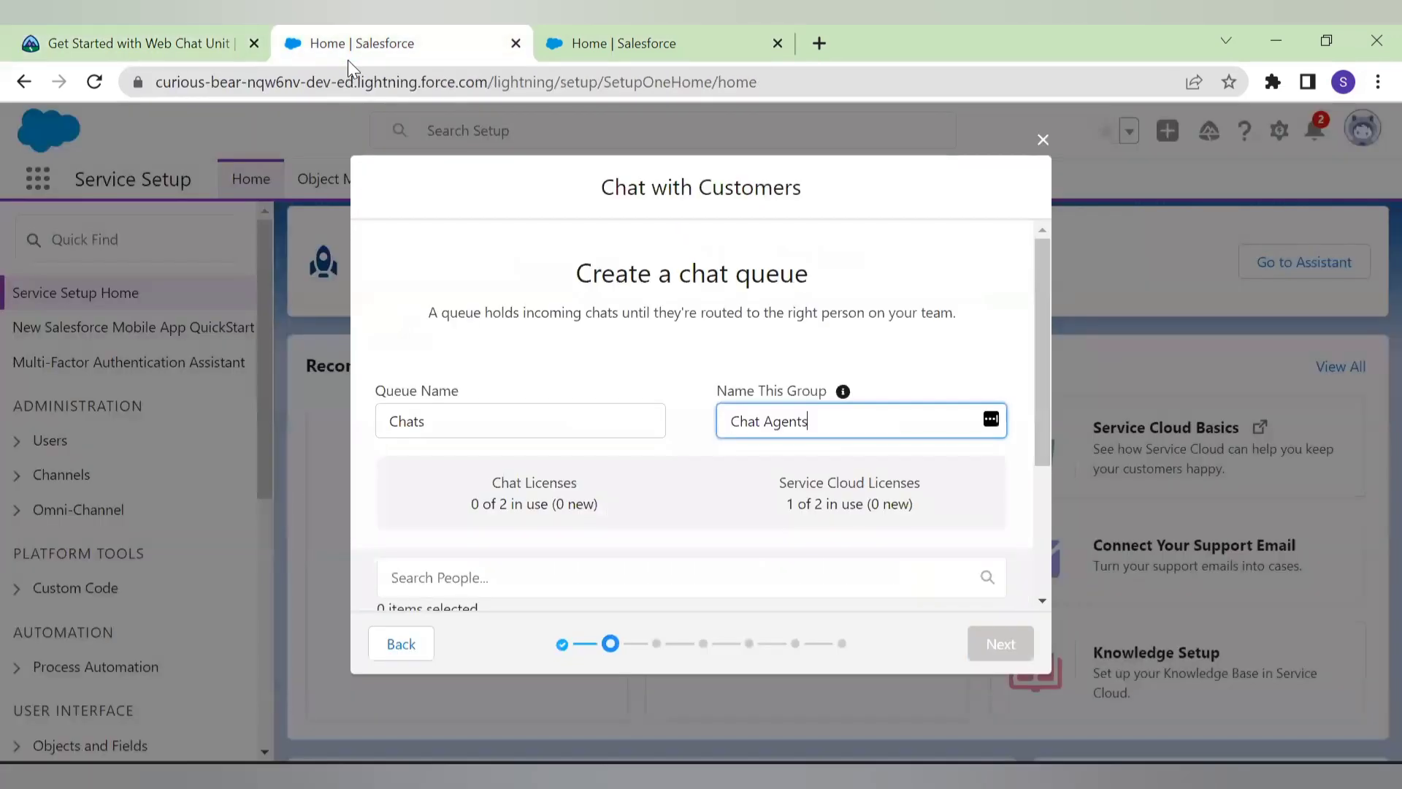
{"action": "scroll", "coordinate": [491, 368], "scroll_direction": "down", "scroll_amount": 1}
{"action": "scroll", "coordinate": [490, 368], "scroll_direction": "down", "scroll_amount": 2}
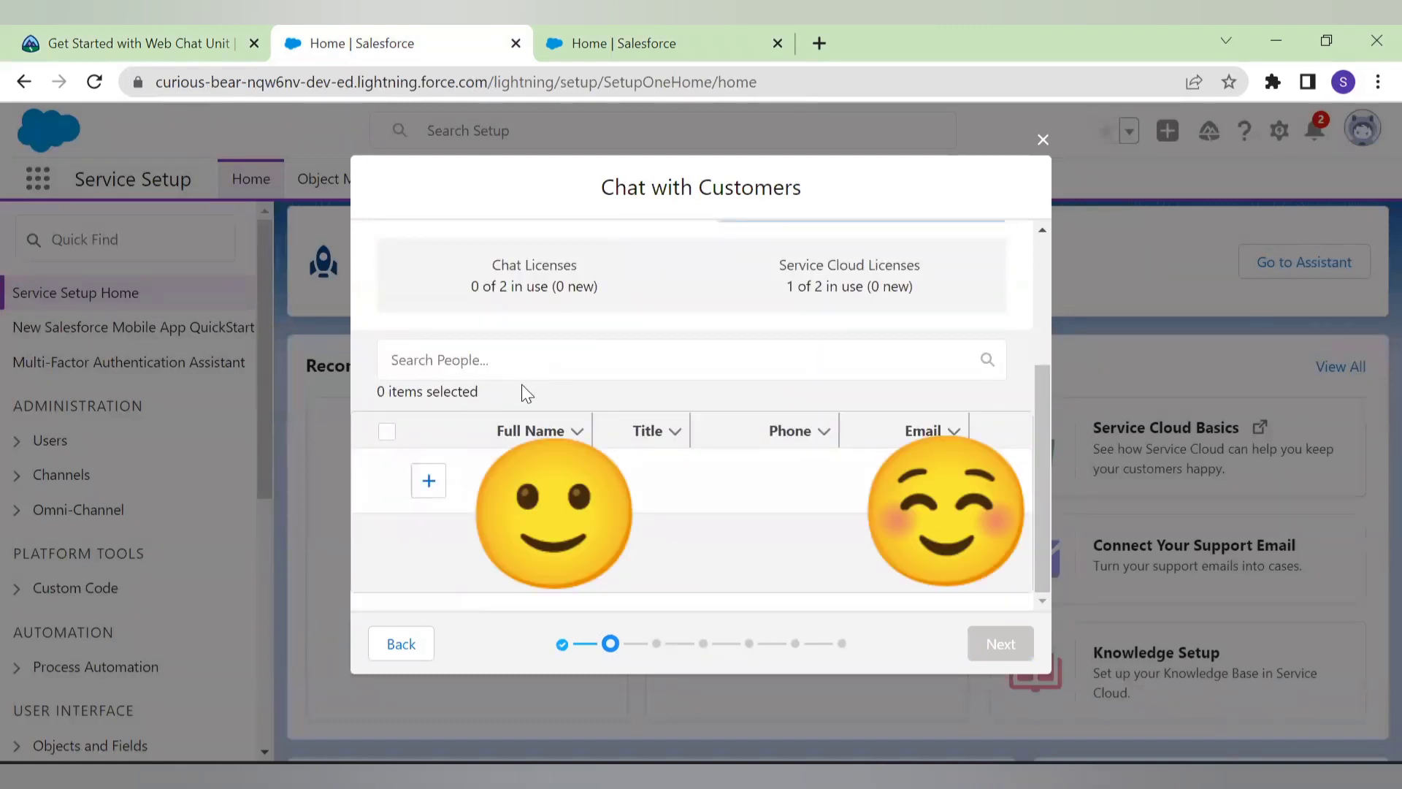
{"action": "left_click", "coordinate": [414, 493]}
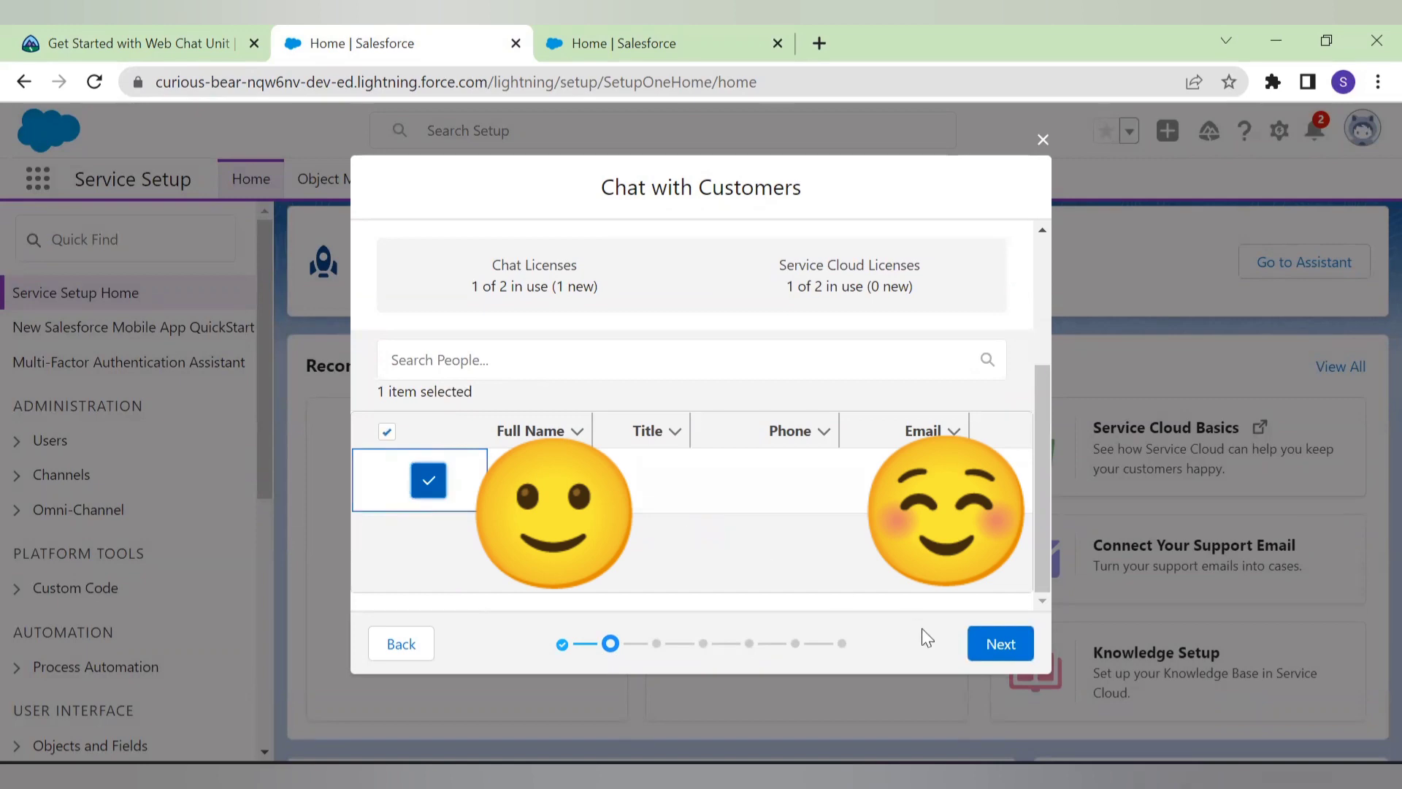
{"action": "left_click", "coordinate": [1012, 643]}
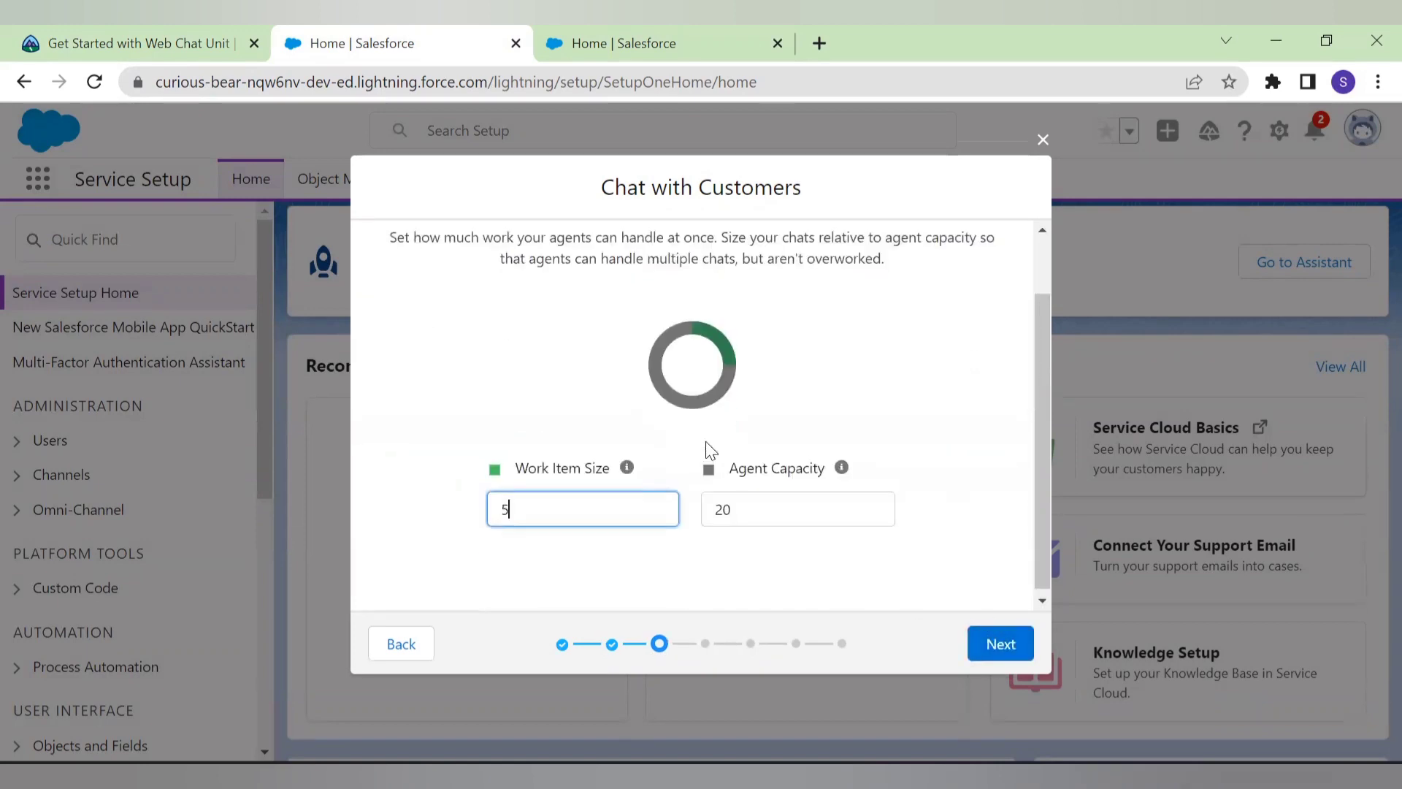
Compare the workload settings with the challenge, accept Work Item Size 5 and Agent Capacity 20, and continue to the website settings.
{"action": "left_click", "coordinate": [196, 35]}
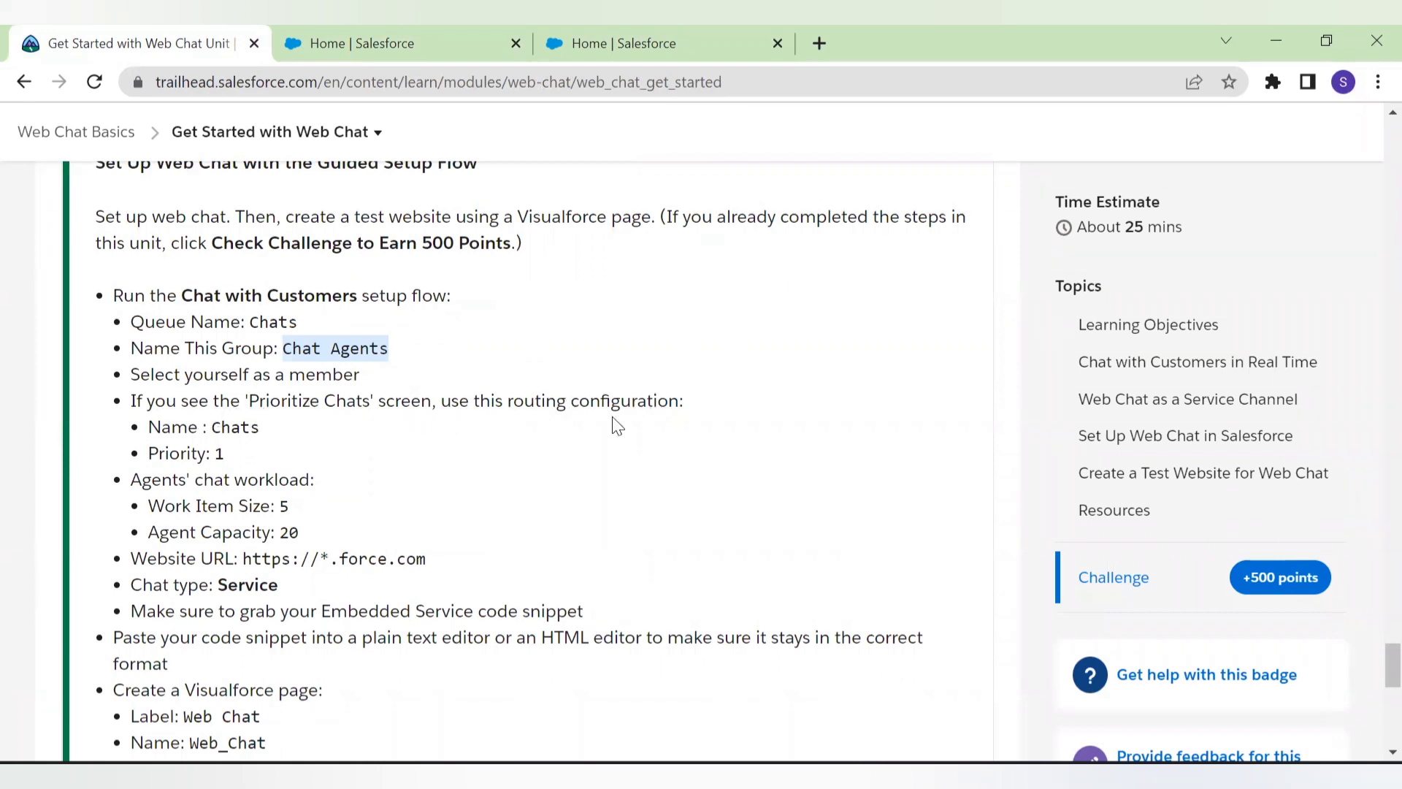
{"action": "left_click_drag", "start_coordinate": [214, 429], "coordinate": [261, 428]}
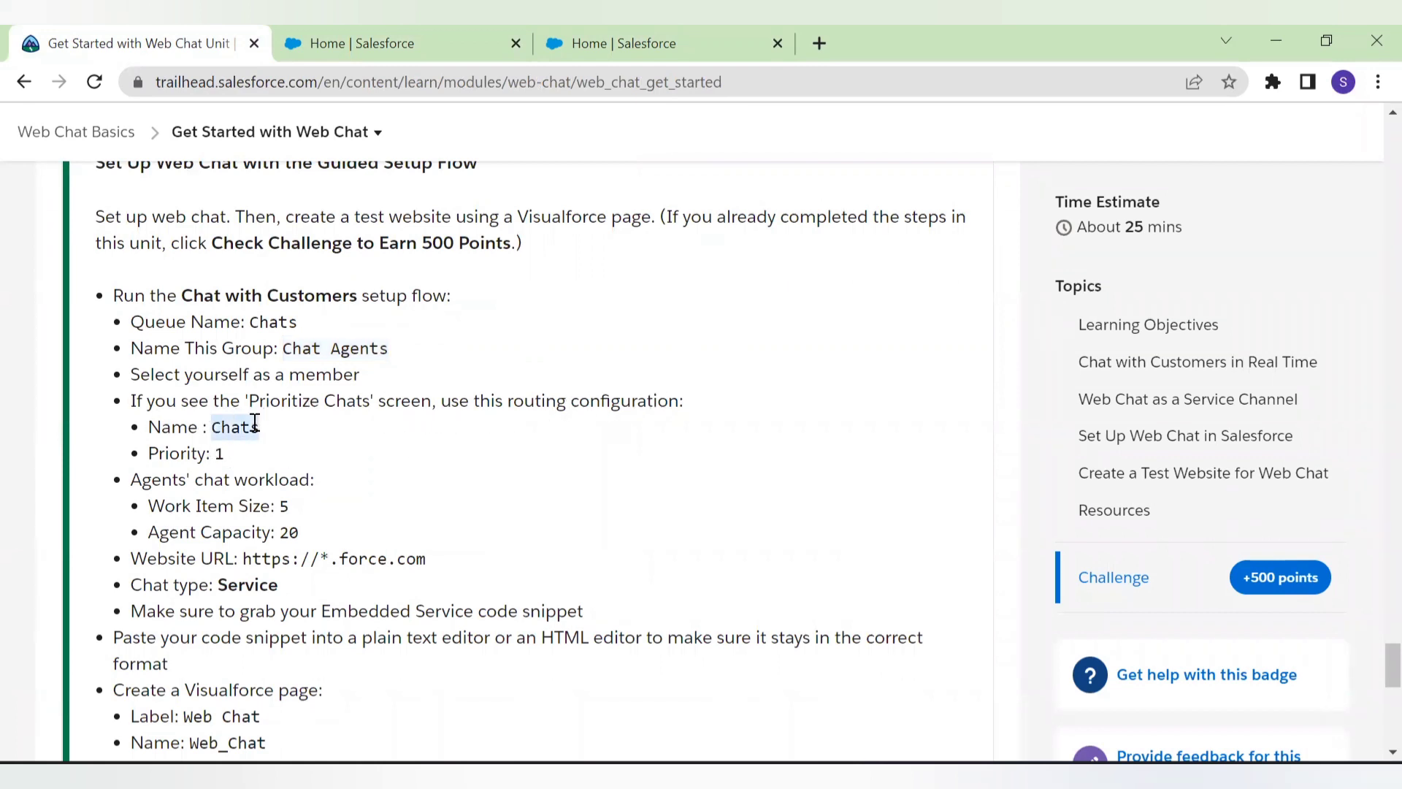
{"action": "left_click", "coordinate": [354, 52]}
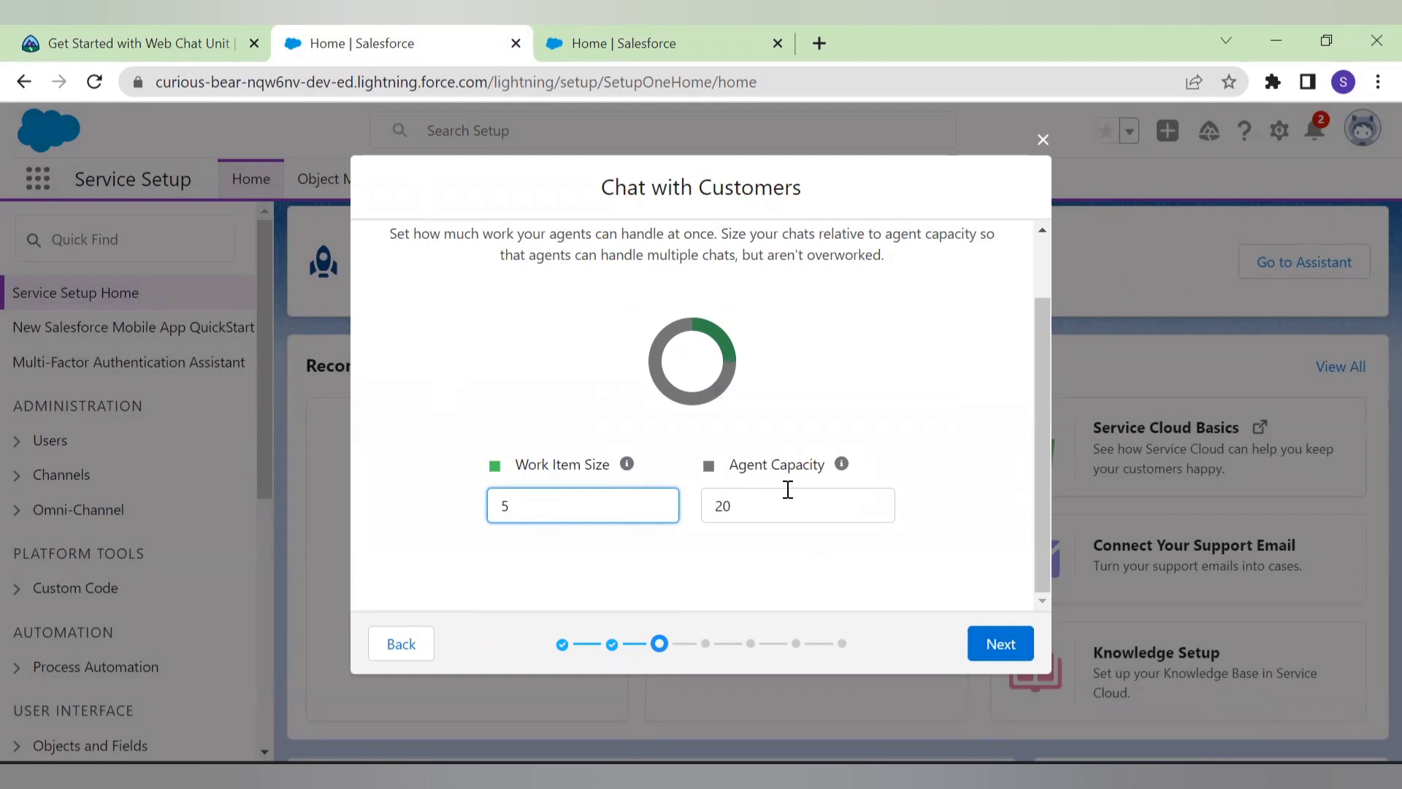
{"action": "left_click", "coordinate": [979, 649]}
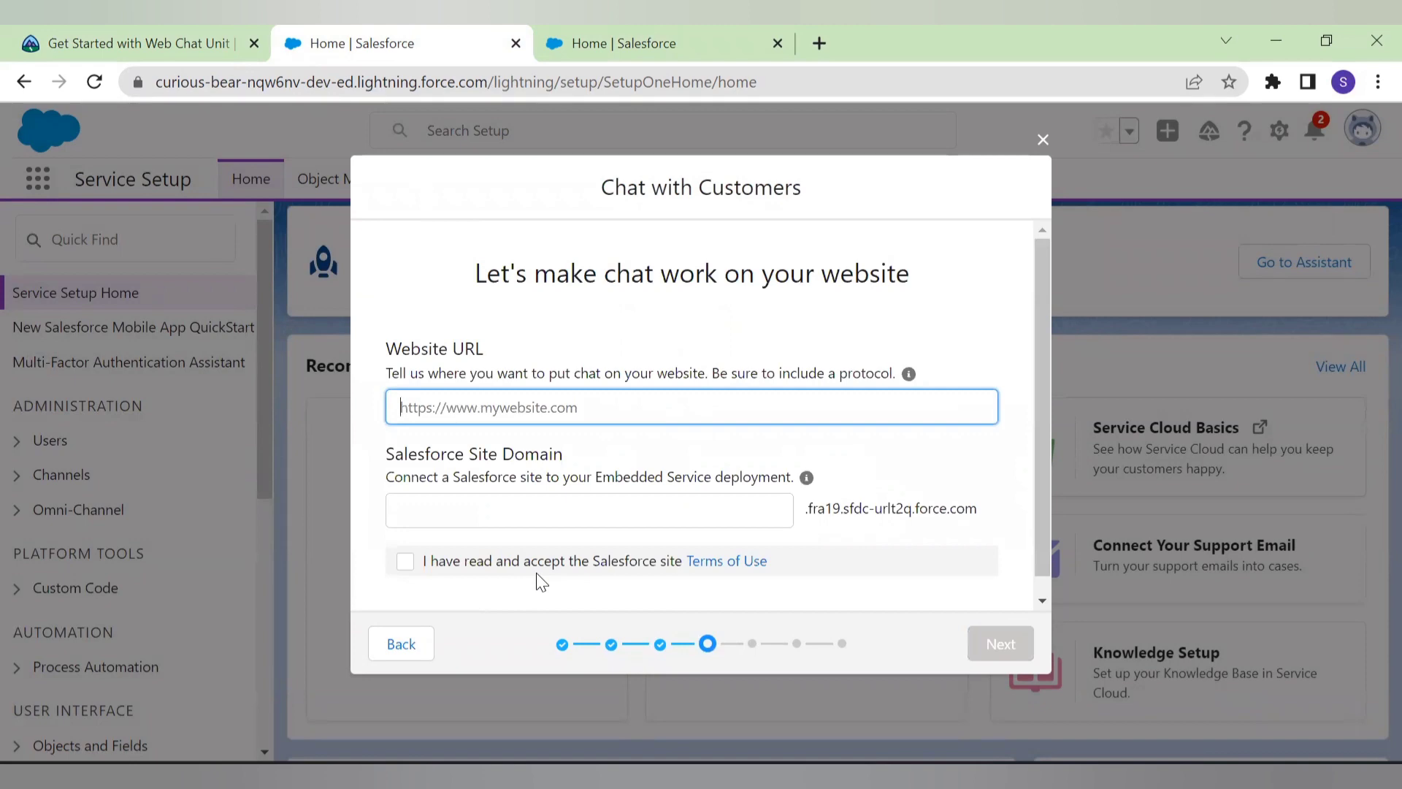
{"action": "left_click", "coordinate": [205, 29]}
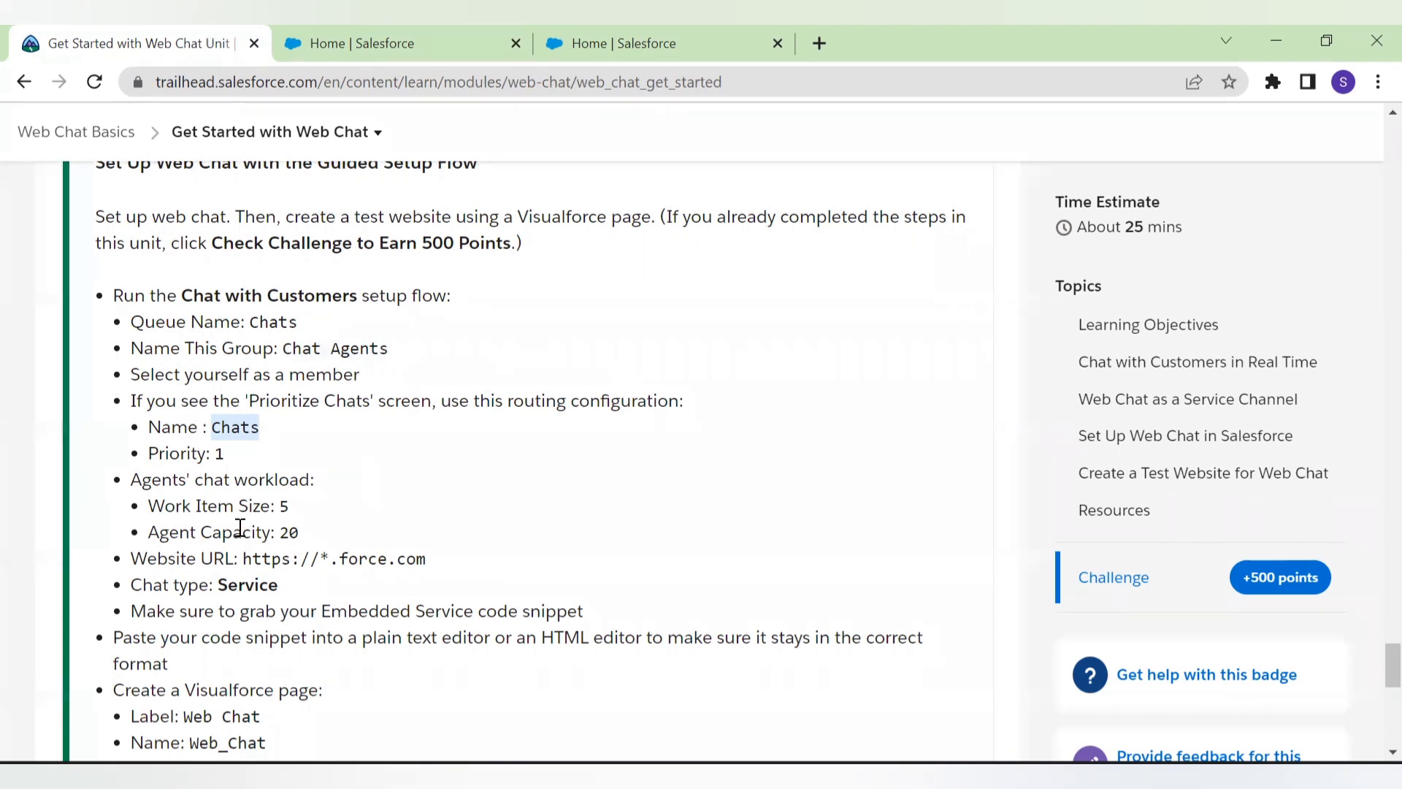
{"action": "left_click_drag", "start_coordinate": [243, 559], "coordinate": [429, 562]}
{"action": "key", "text": "ctrl+c"}
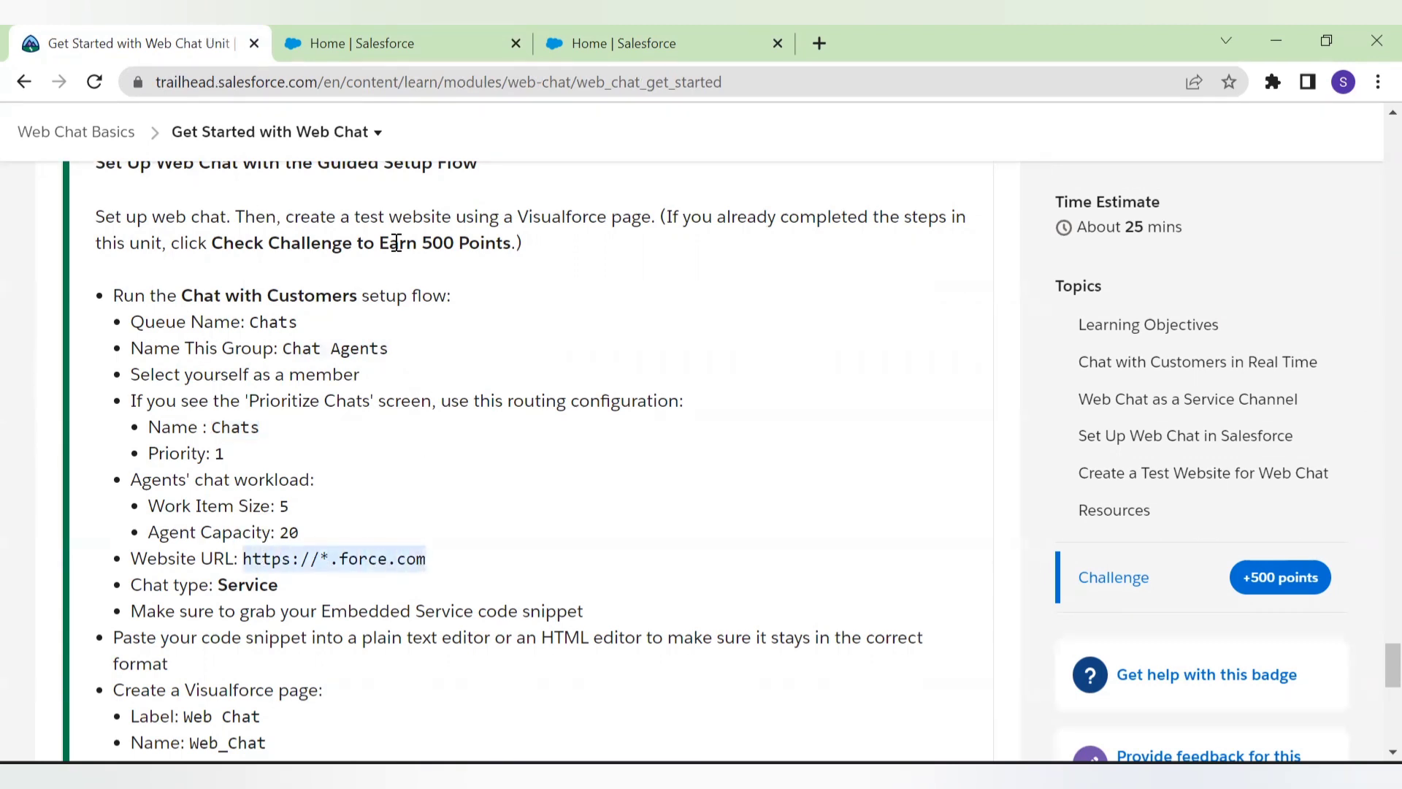
{"action": "left_click", "coordinate": [408, 45]}
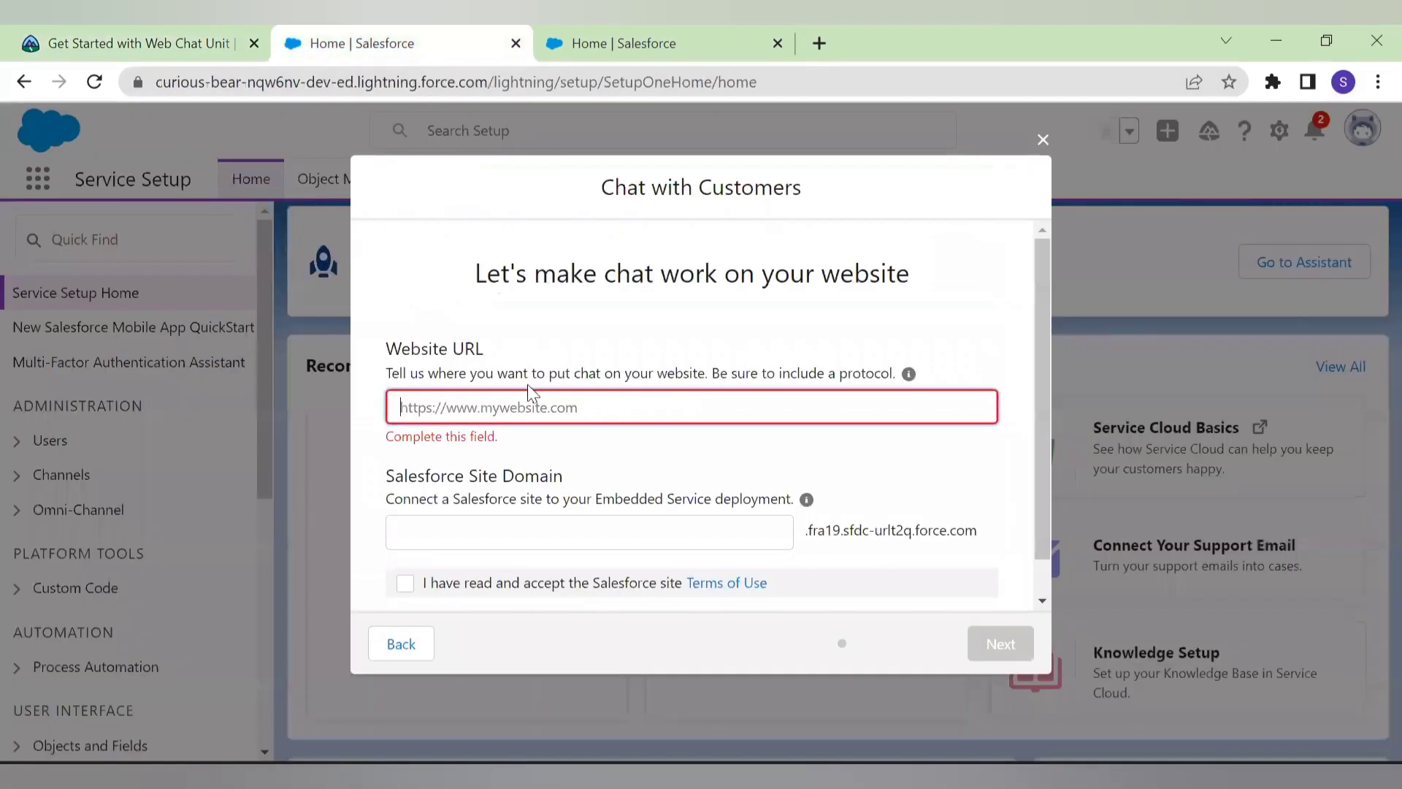
{"action": "left_click", "coordinate": [482, 407]}
{"action": "key", "text": "ctrl+v"}
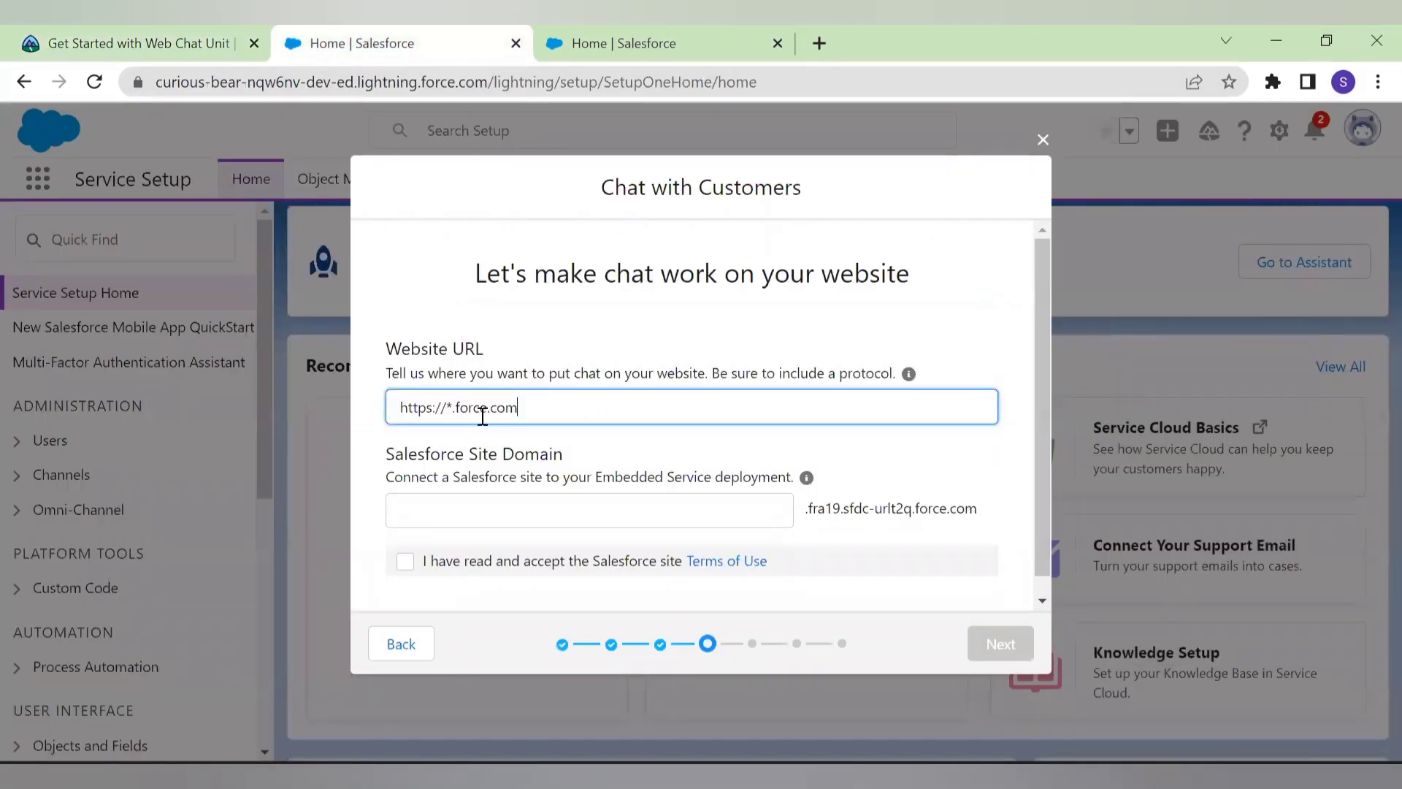
Check the Trailhead challenge for a site domain value and review the Salesforce Site Domain setting in the chat flow.
{"action": "left_click", "coordinate": [196, 48]}
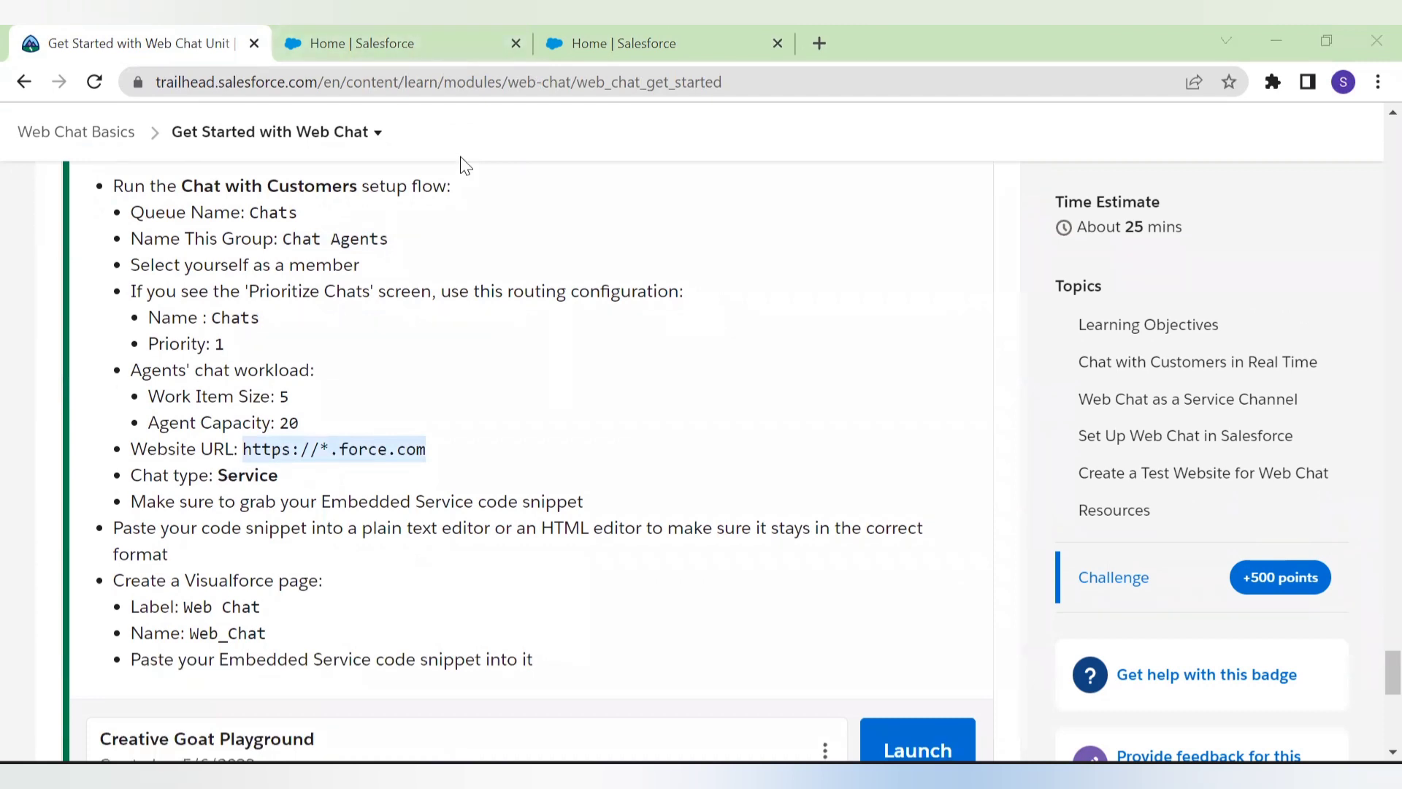
{"action": "left_click", "coordinate": [403, 51]}
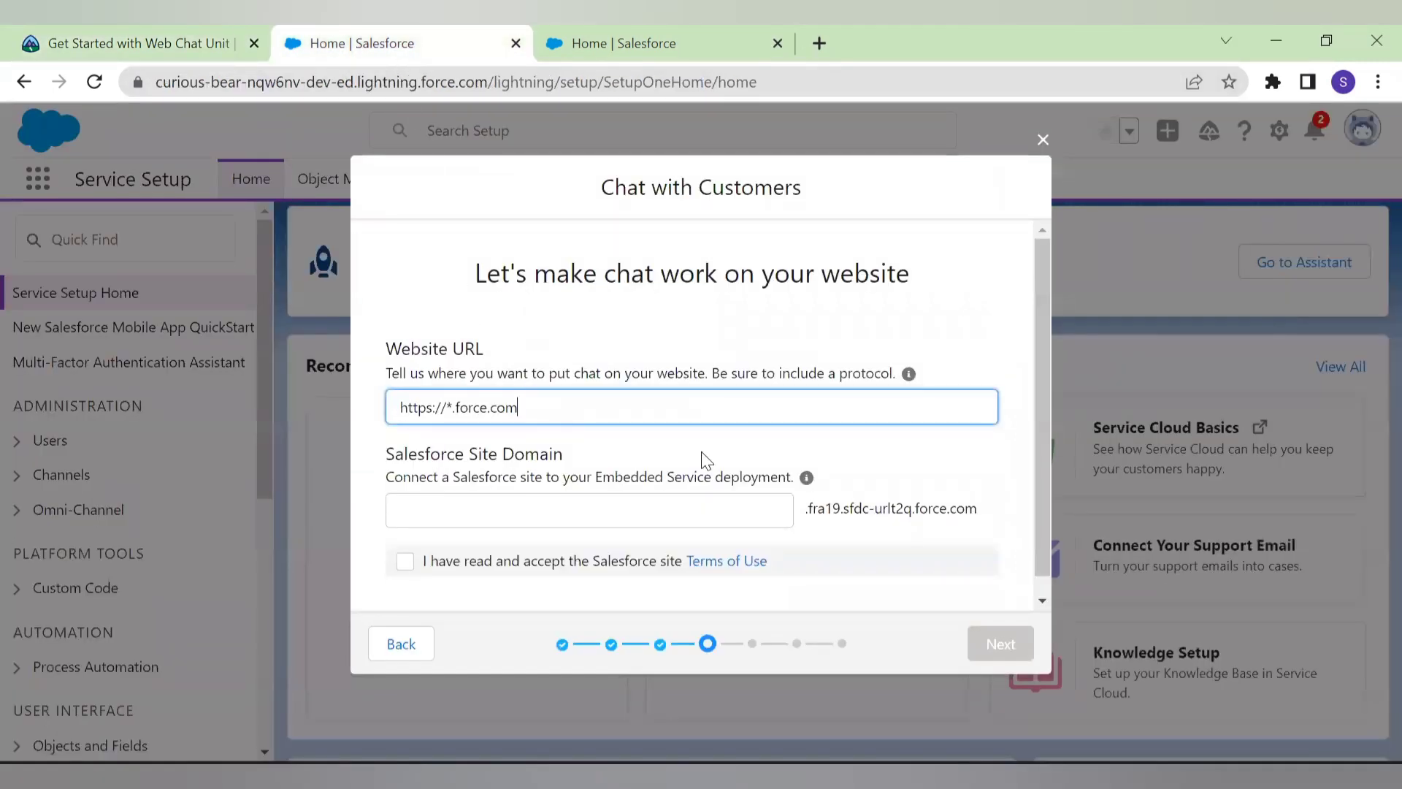
{"action": "scroll", "coordinate": [714, 528], "scroll_direction": "down", "scroll_amount": 1}
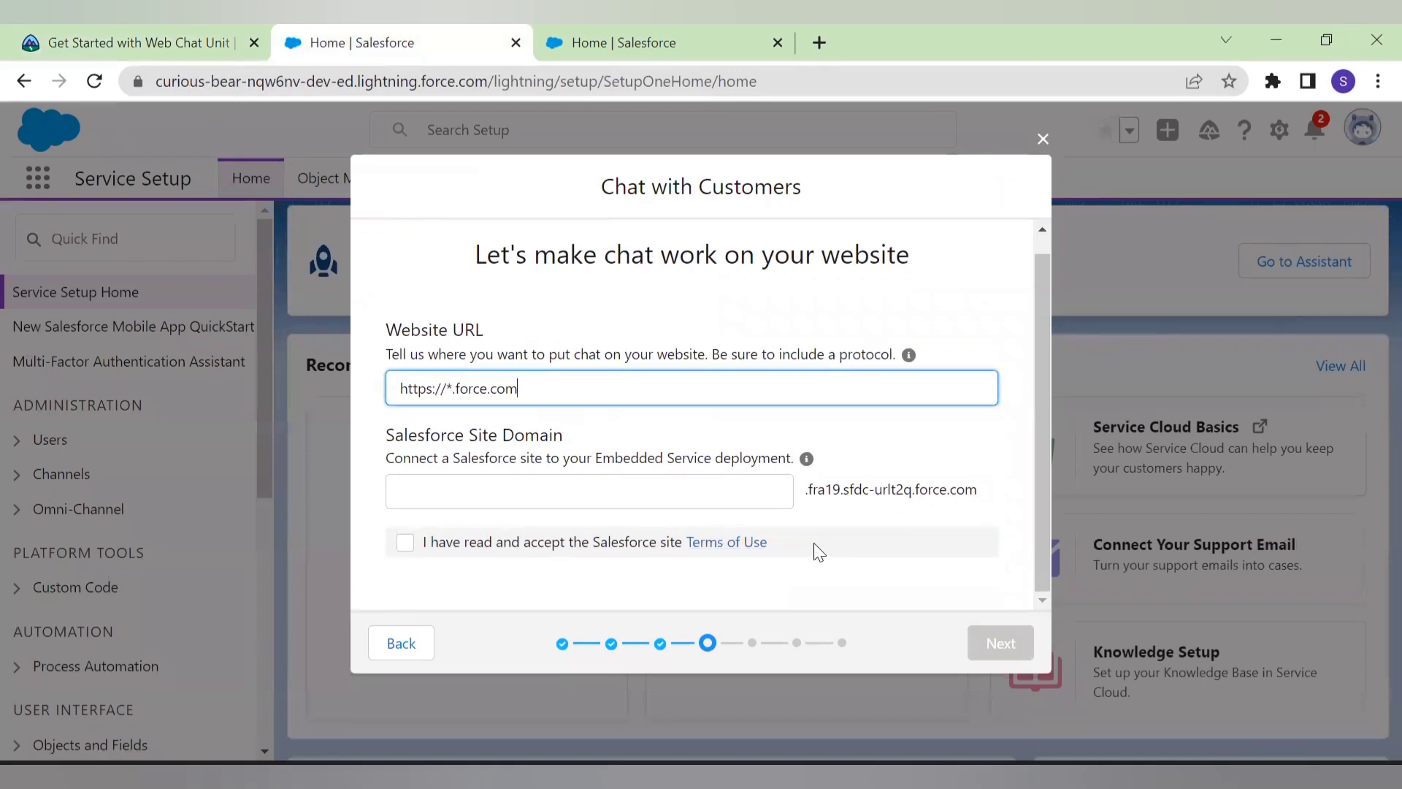
{"action": "left_click", "coordinate": [686, 487]}
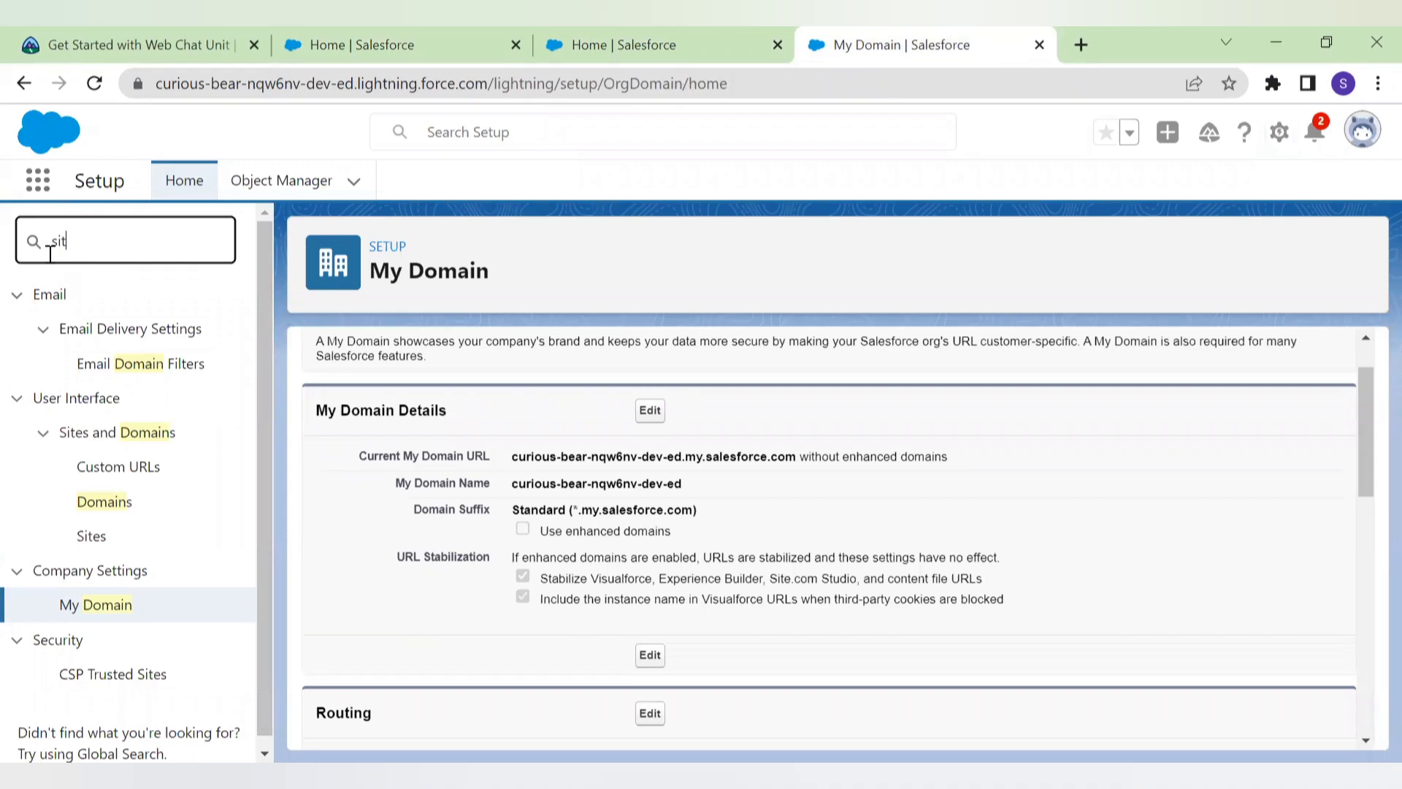
Search Setup for "site", open the Sites page and review its site domain registration section.
{"action": "type", "text": "site"}
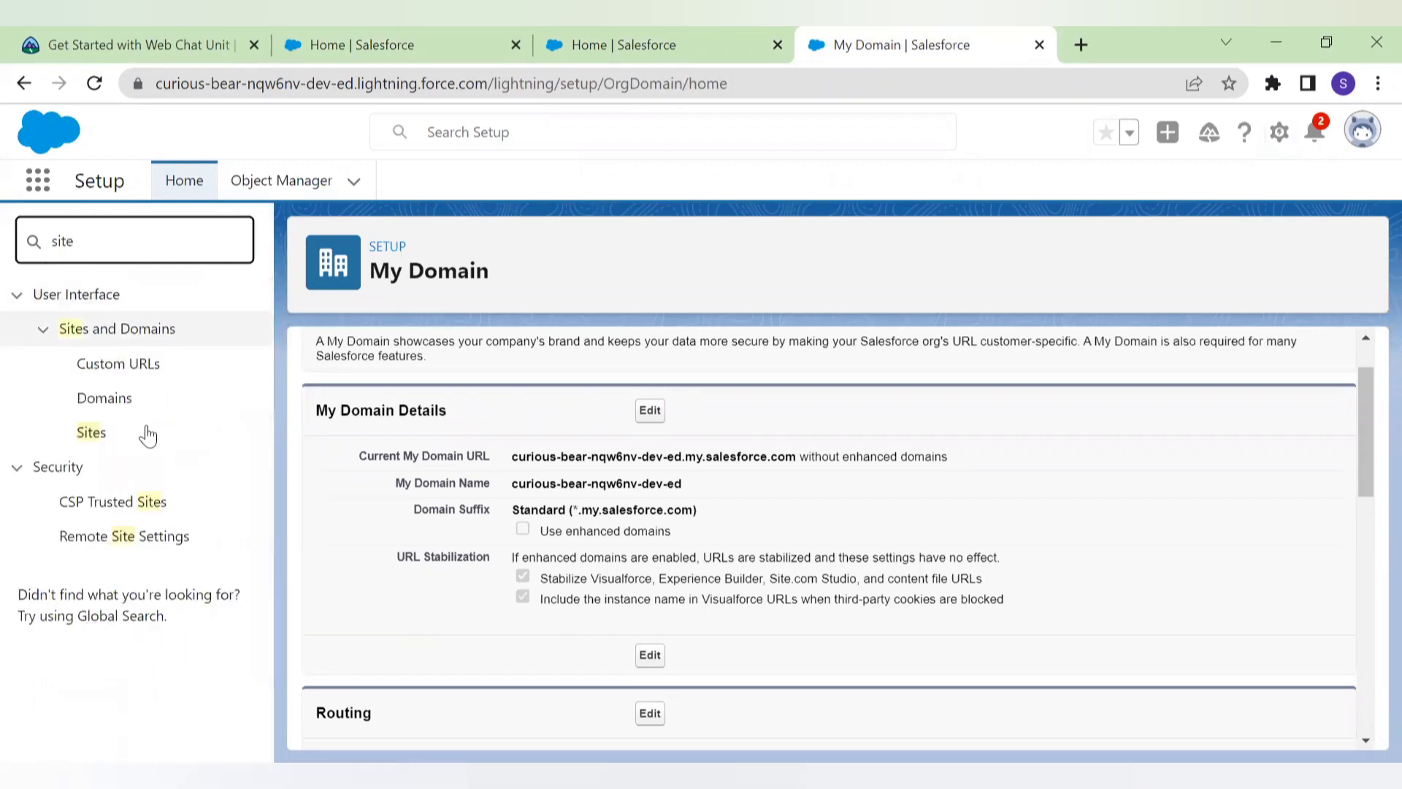
{"action": "left_click", "coordinate": [86, 436]}
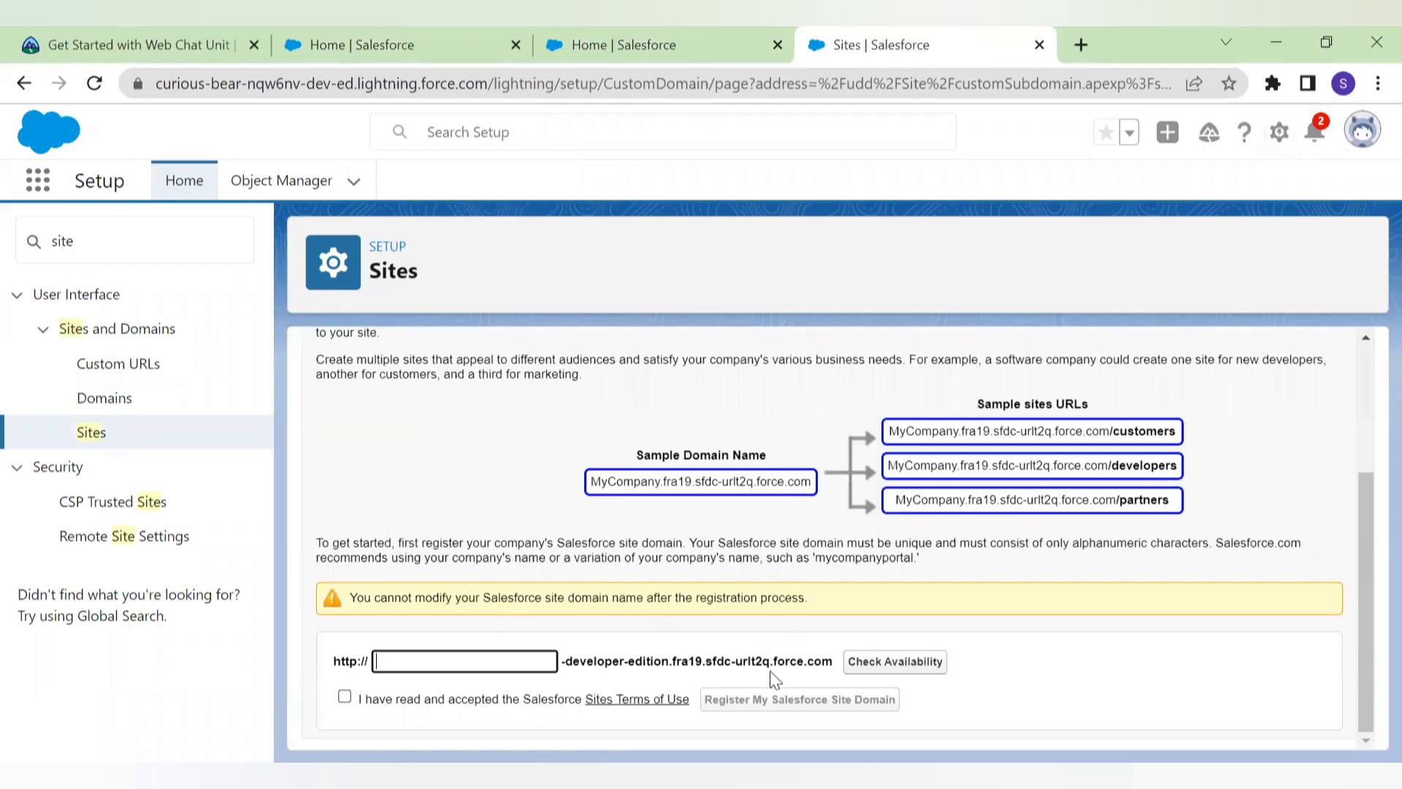
{"action": "scroll", "coordinate": [697, 609], "scroll_direction": "up", "scroll_amount": 3}
{"action": "scroll", "coordinate": [698, 607], "scroll_direction": "down", "scroll_amount": 2}
{"action": "scroll", "coordinate": [699, 615], "scroll_direction": "down", "scroll_amount": 1}
Register Fransales as the Salesforce site domain after accepting the Sites Terms of Use, and activate the chat site.
{"action": "type", "text": "Fransales"}
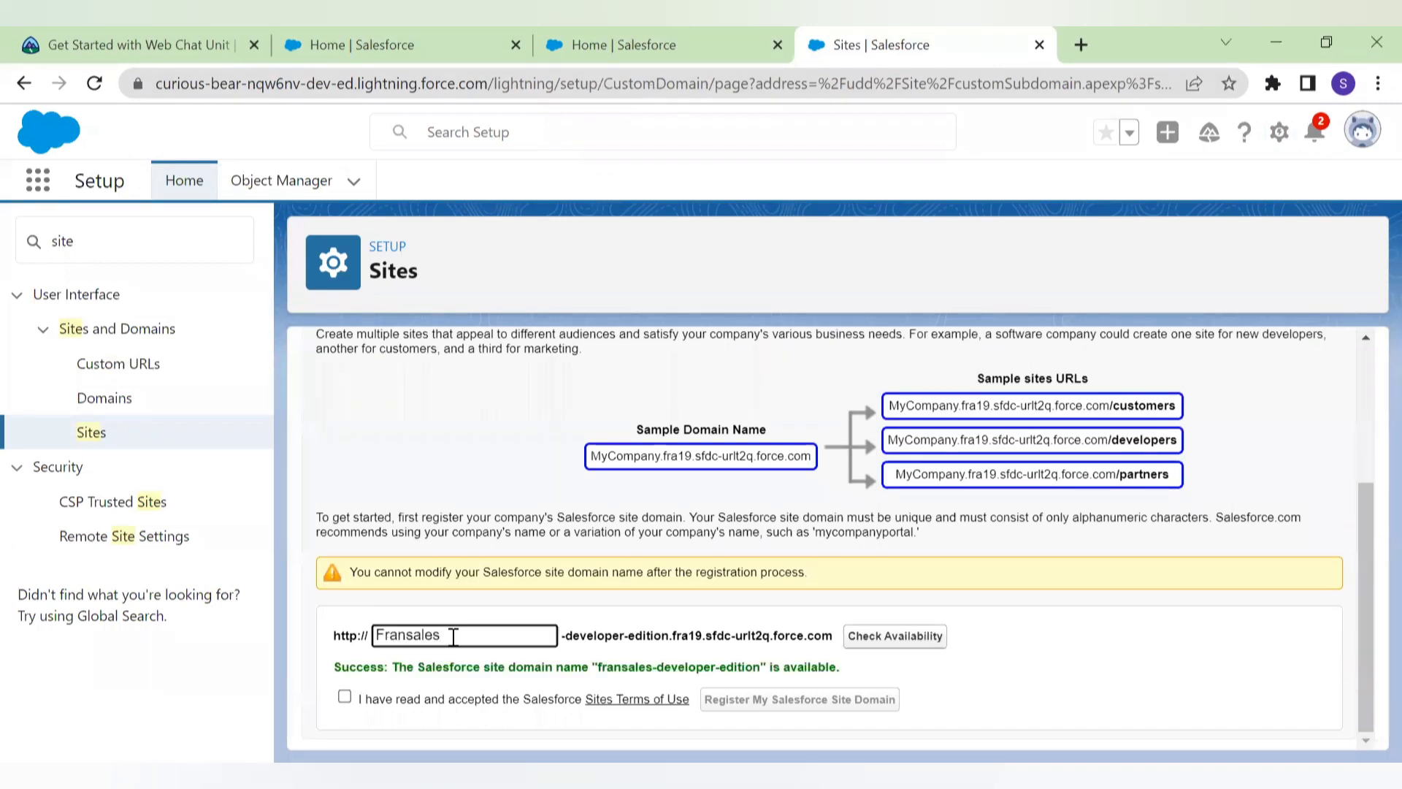
{"action": "left_click", "coordinate": [344, 696]}
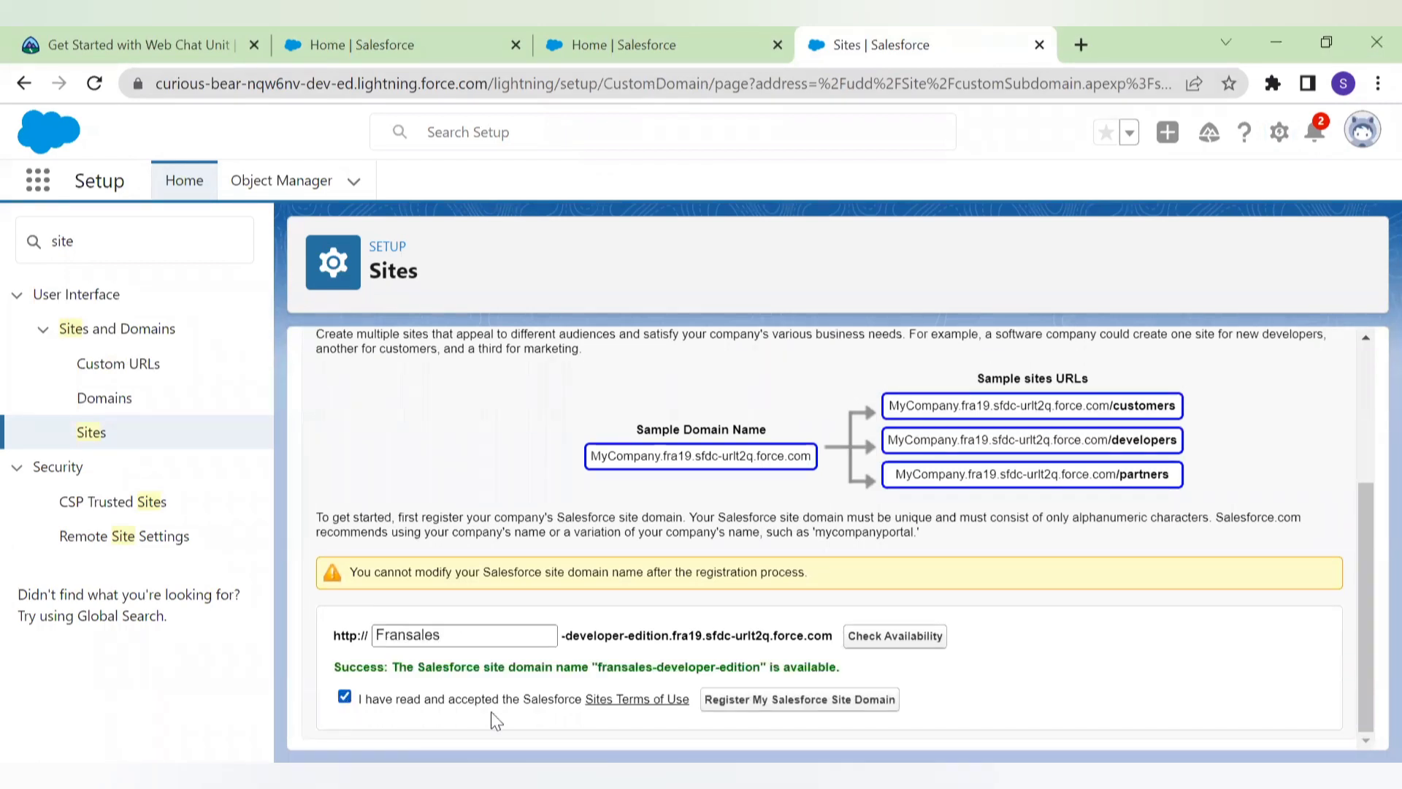
{"action": "left_click", "coordinate": [748, 699]}
{"action": "left_click", "coordinate": [810, 241]}
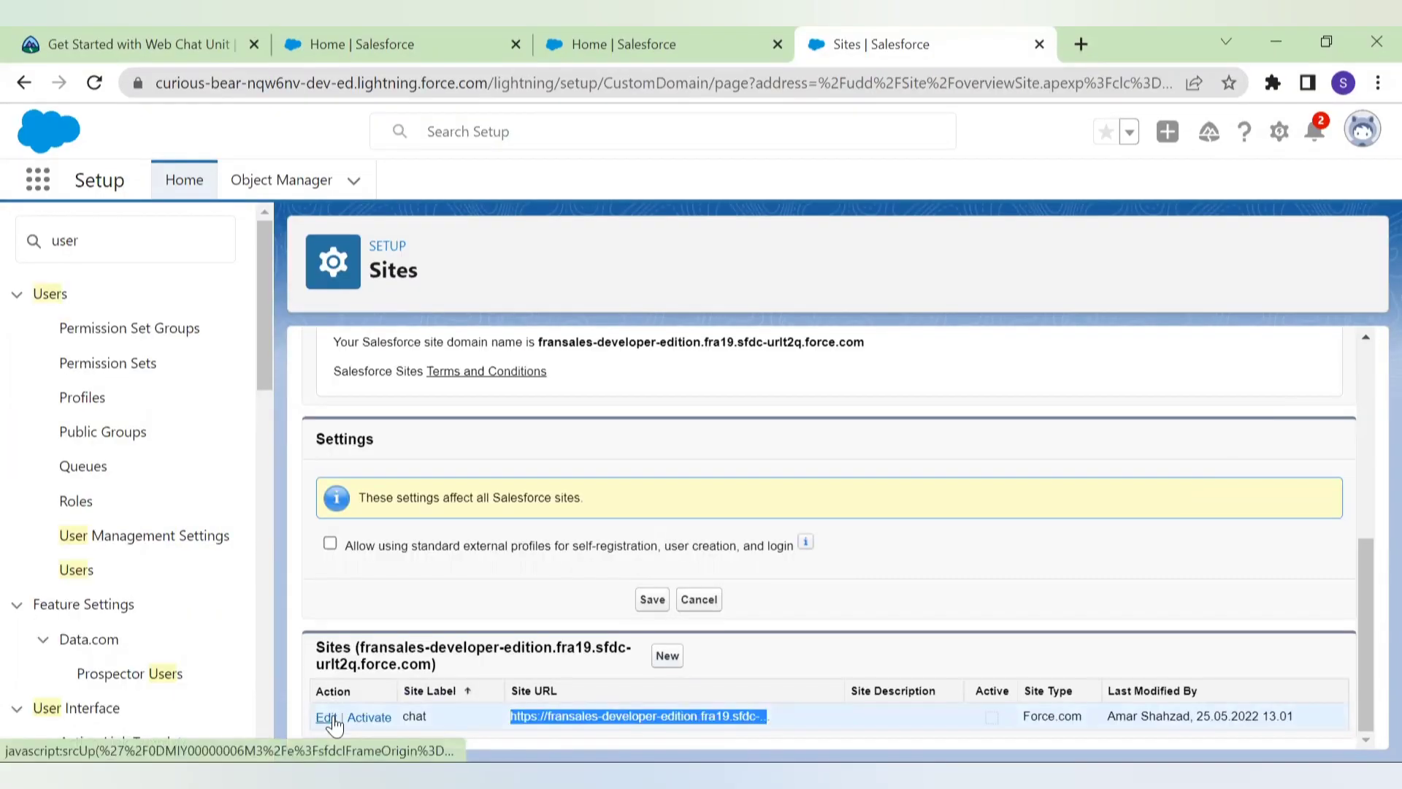
{"action": "left_click", "coordinate": [371, 717]}
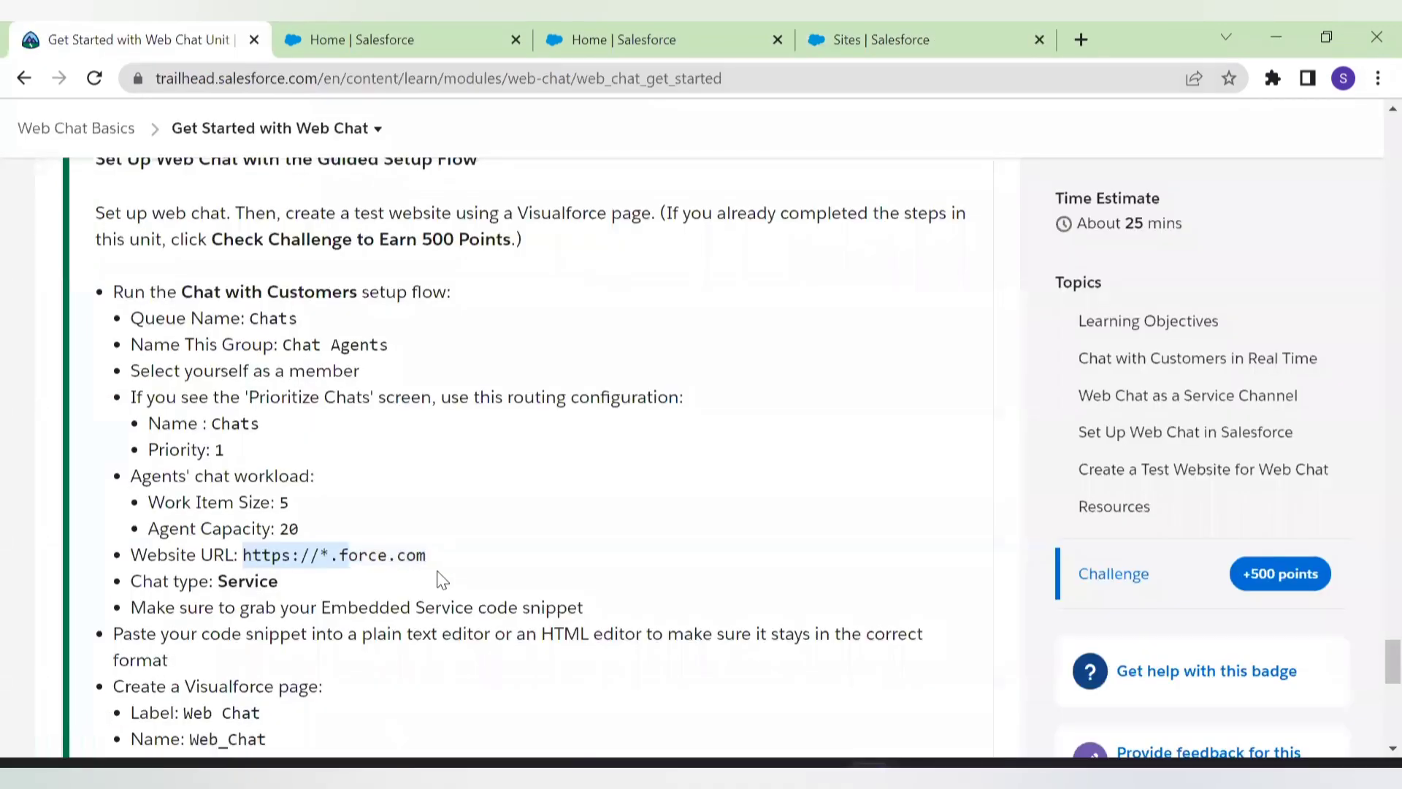
{"action": "left_click_drag", "start_coordinate": [244, 555], "coordinate": [429, 560]}
{"action": "key", "text": "ctrl+c"}
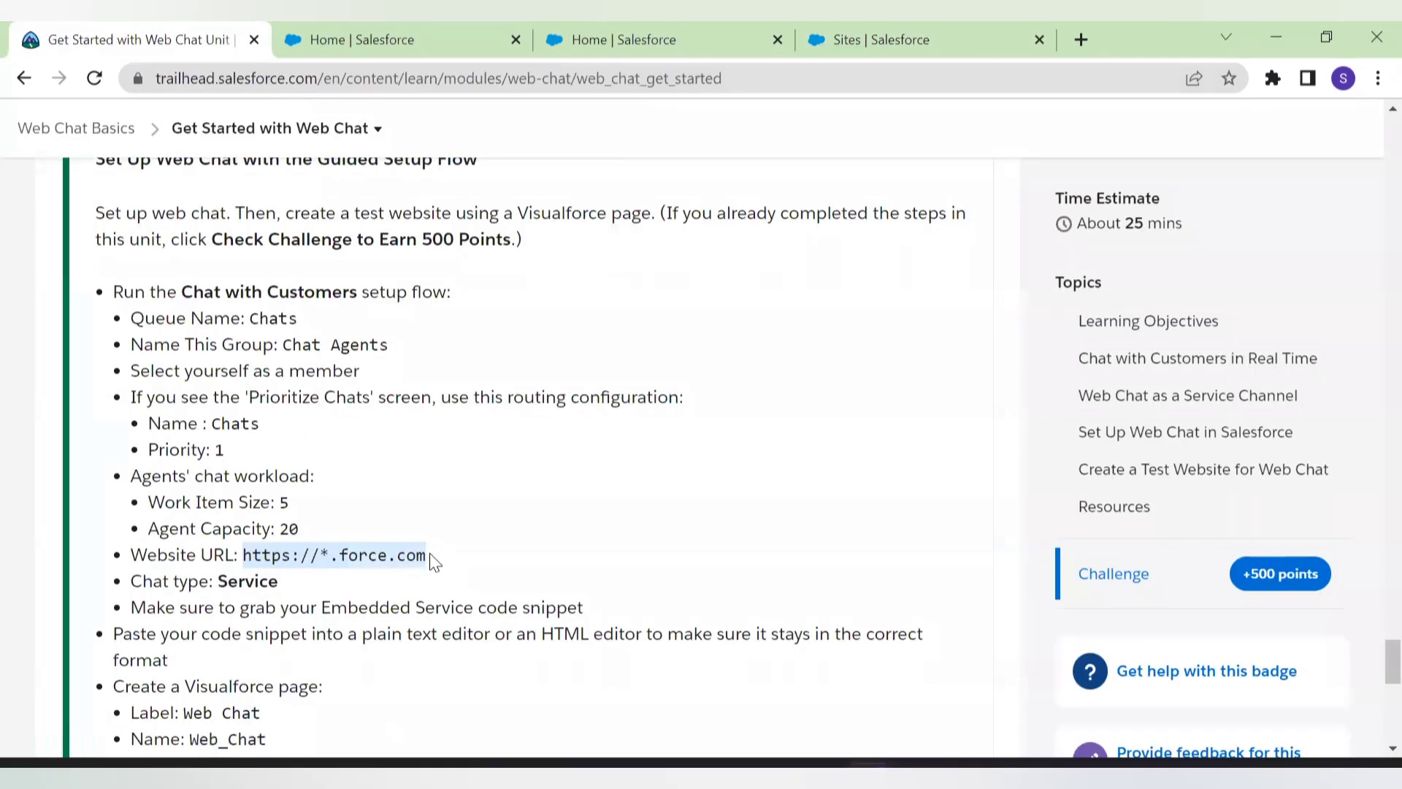
{"action": "left_click", "coordinate": [363, 53]}
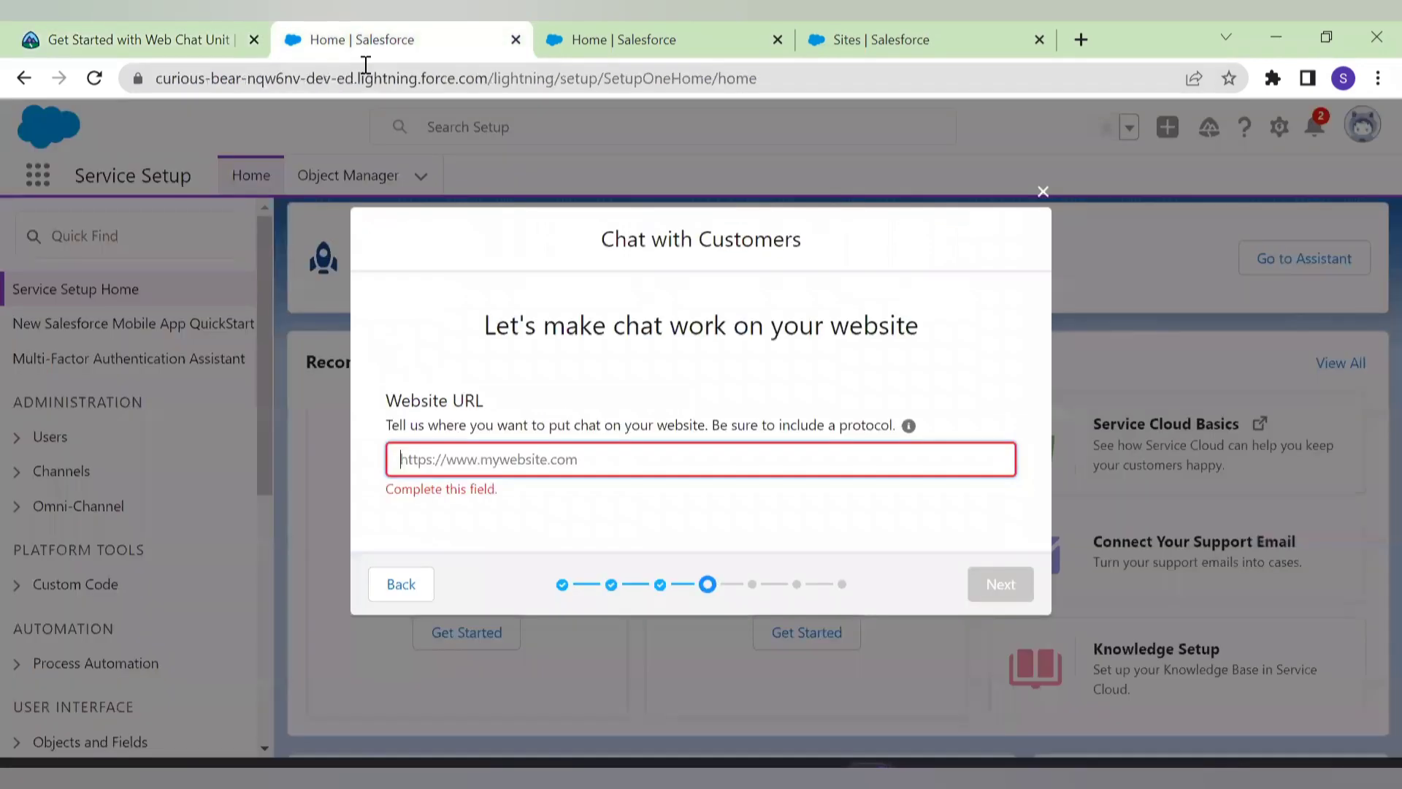
{"action": "left_click", "coordinate": [495, 471]}
{"action": "key", "text": "ctrl+v"}
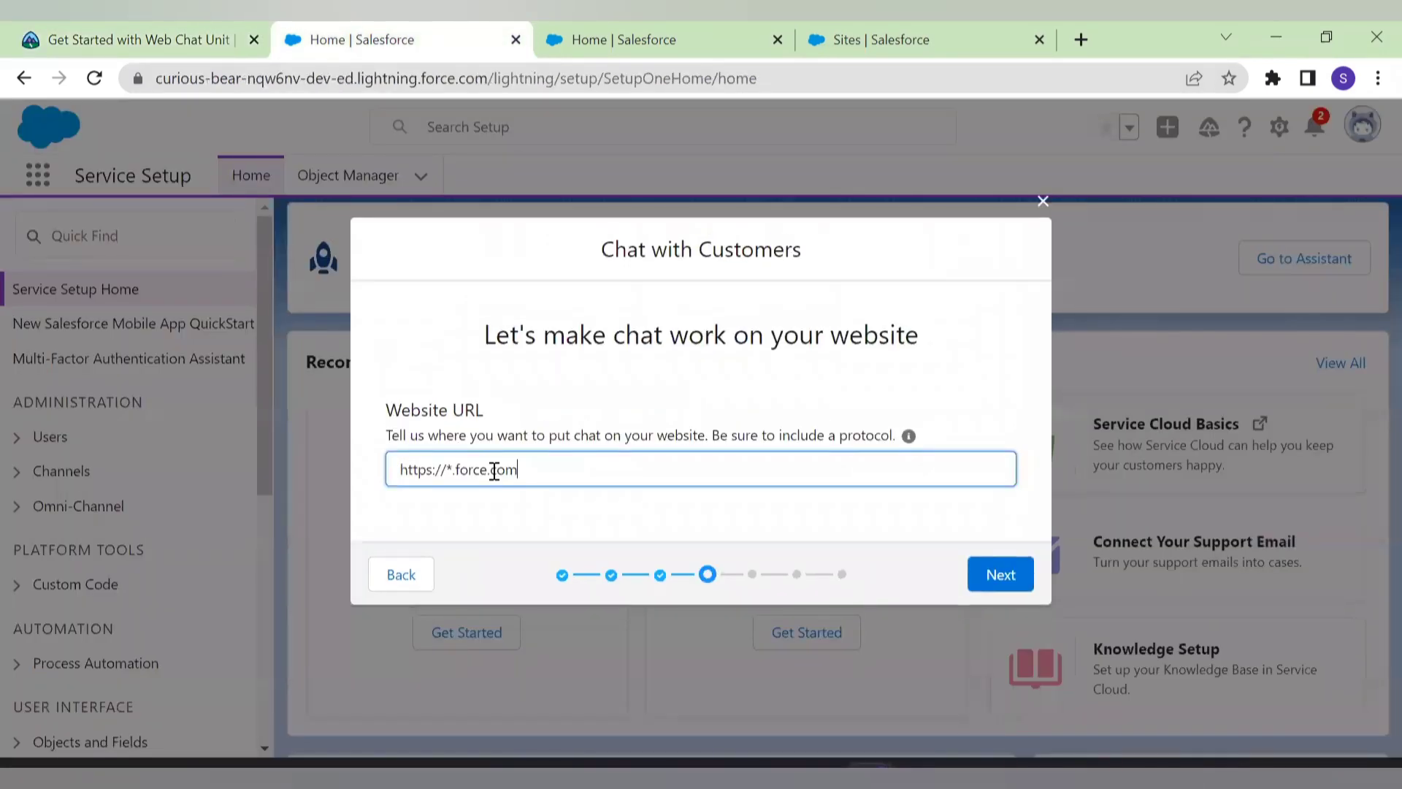
{"action": "left_click", "coordinate": [1007, 582]}
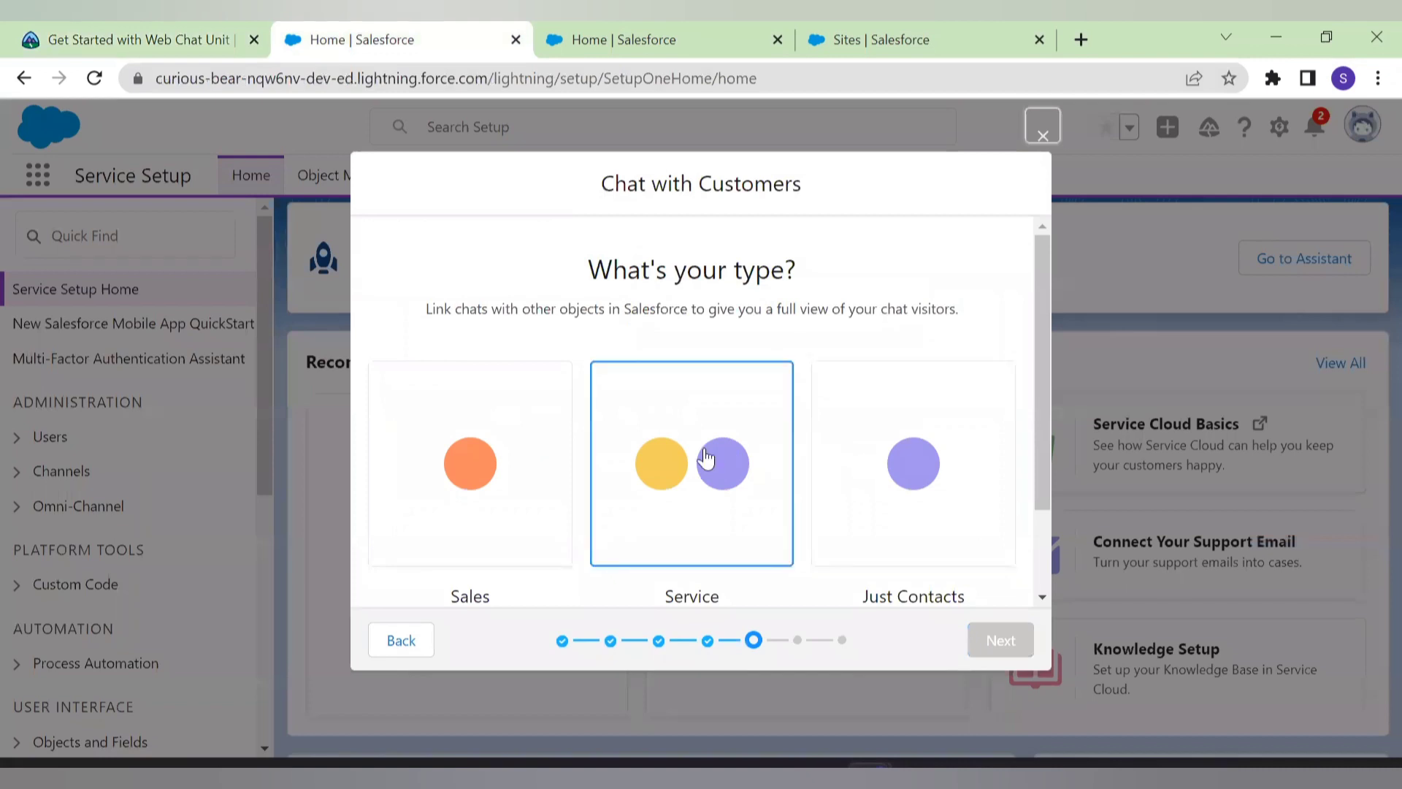
Check the required chat type in the challenge, select Service and continue to the offline support settings.
{"action": "scroll", "coordinate": [707, 460], "scroll_direction": "down", "scroll_amount": 2}
{"action": "left_click", "coordinate": [102, 35]}
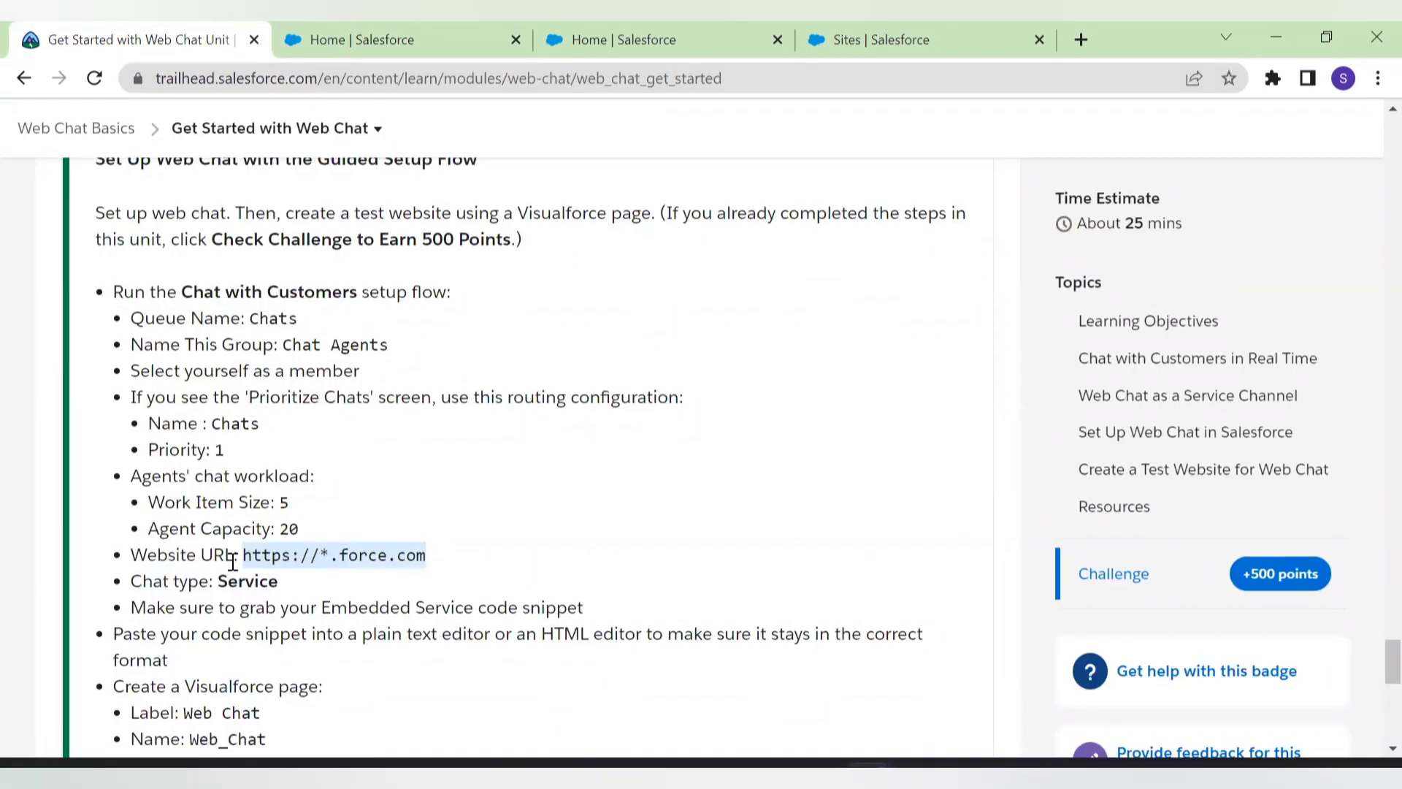
{"action": "left_click", "coordinate": [392, 56]}
{"action": "left_click", "coordinate": [682, 395]}
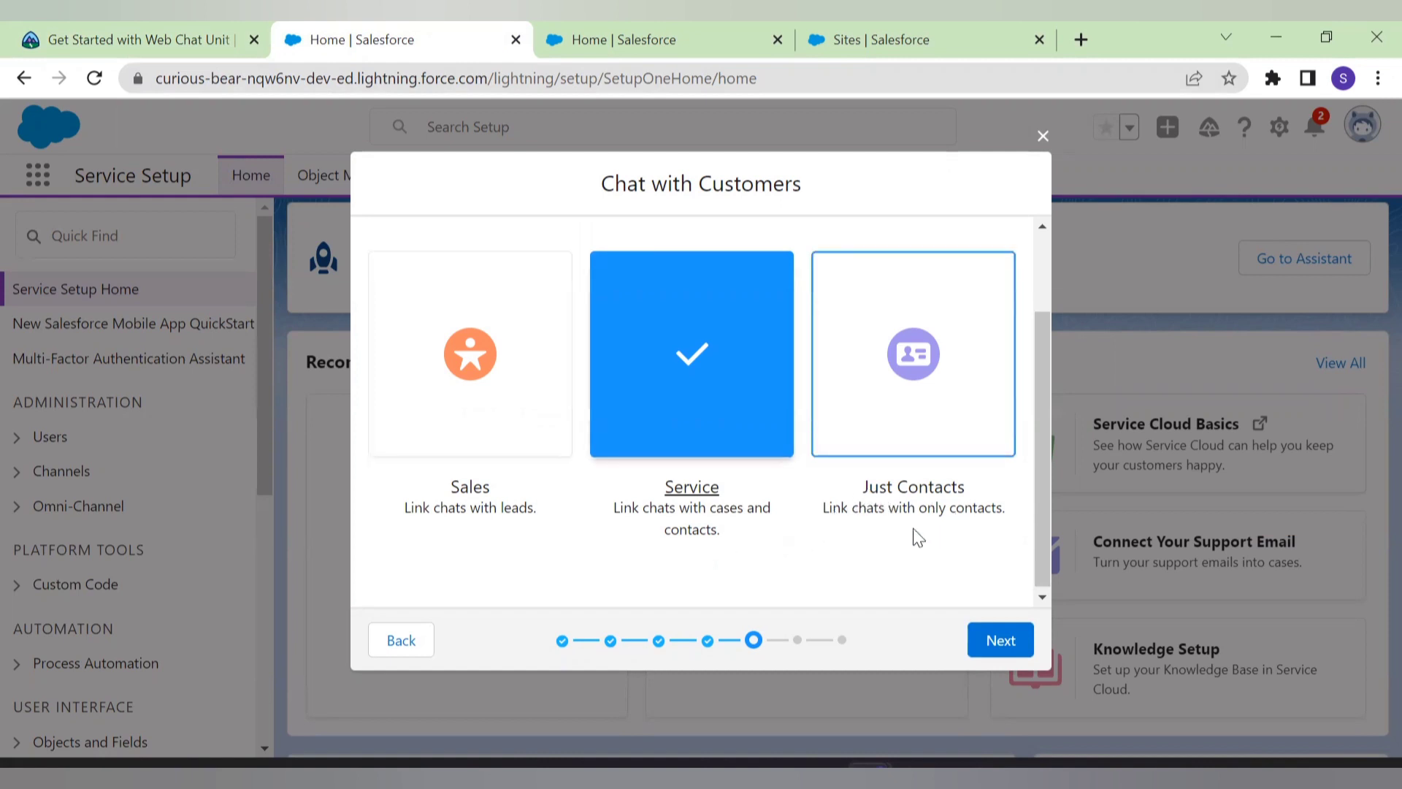
{"action": "left_click", "coordinate": [997, 640]}
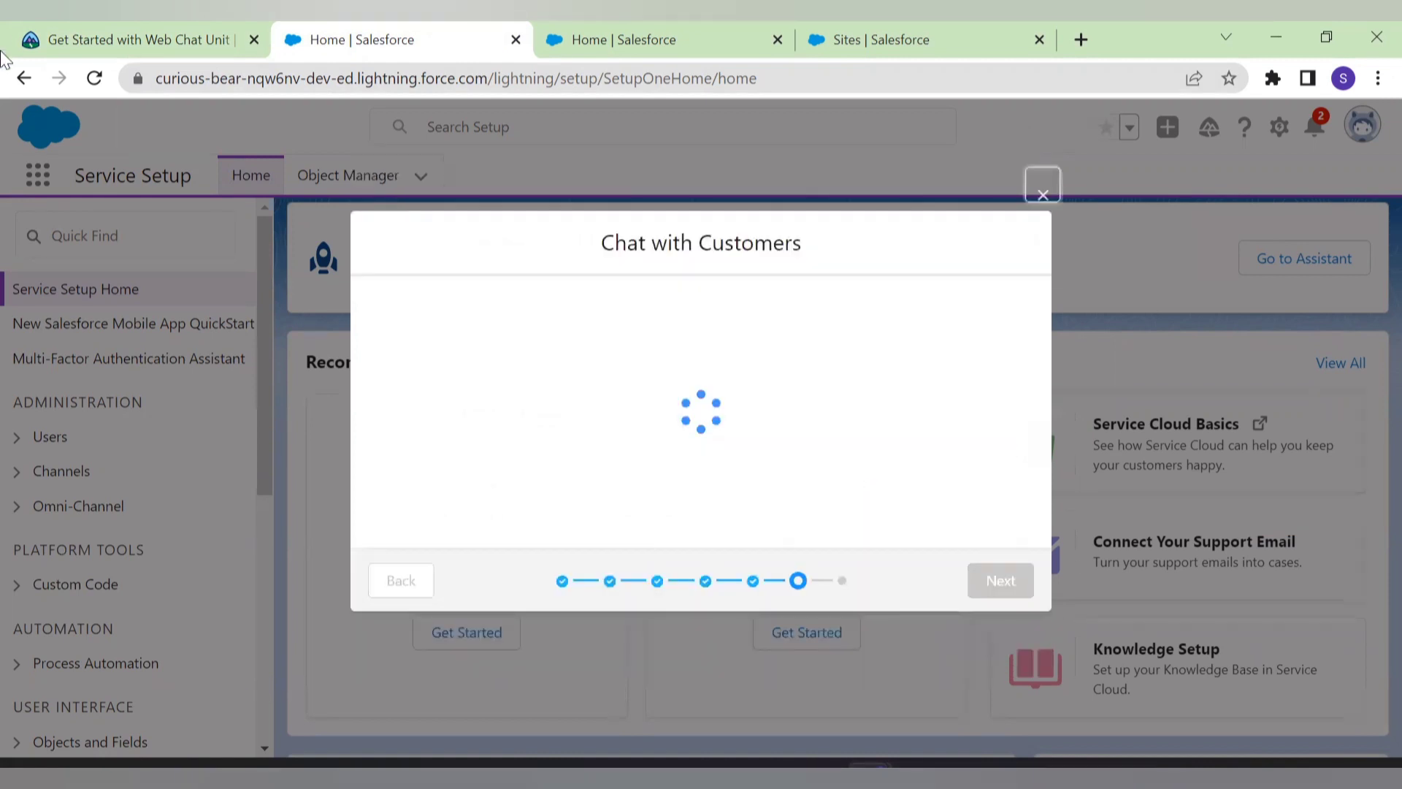
Review the challenge's remaining requirements for the Embedded Service code snippet and the Visualforce page.
{"action": "left_click", "coordinate": [129, 38]}
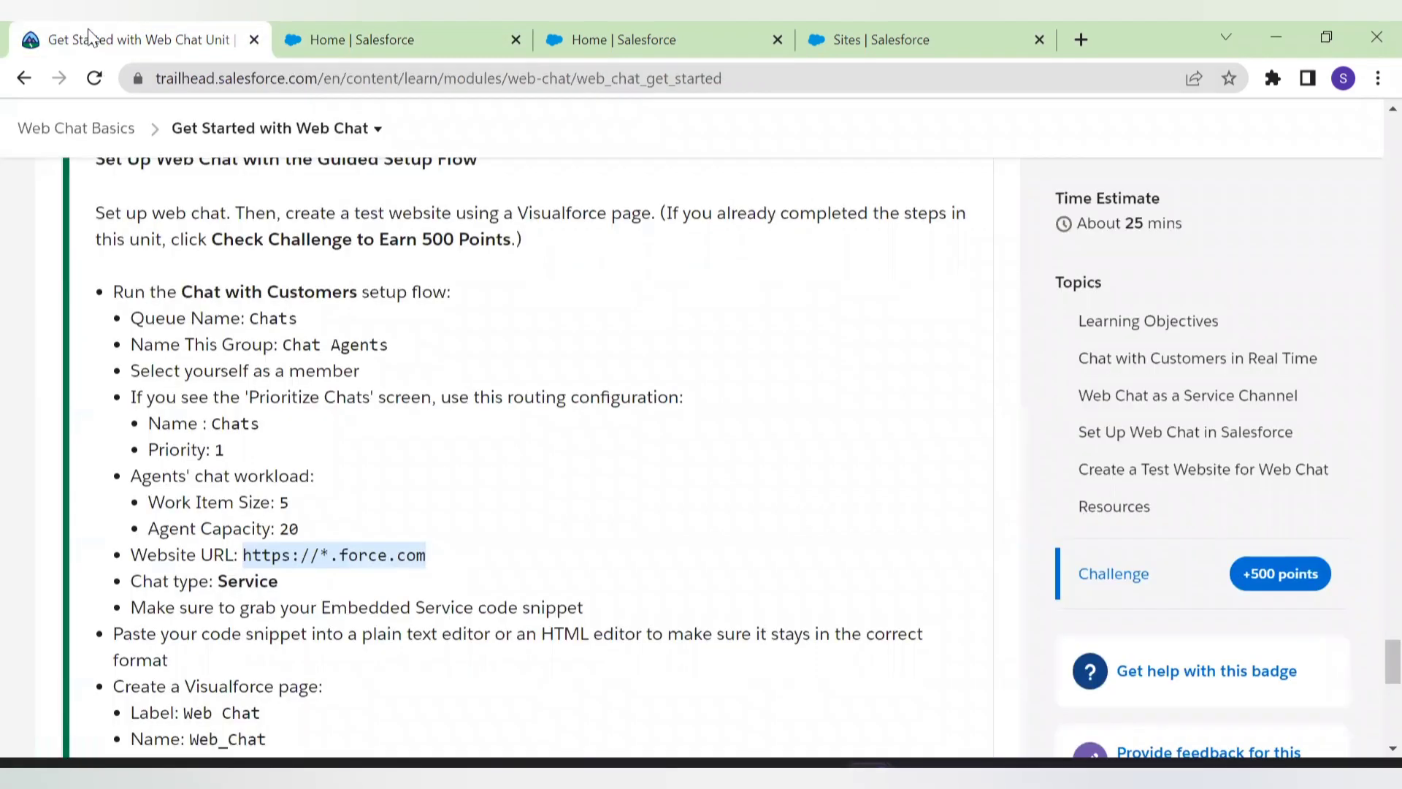
{"action": "scroll", "coordinate": [350, 479], "scroll_direction": "down", "scroll_amount": 2}
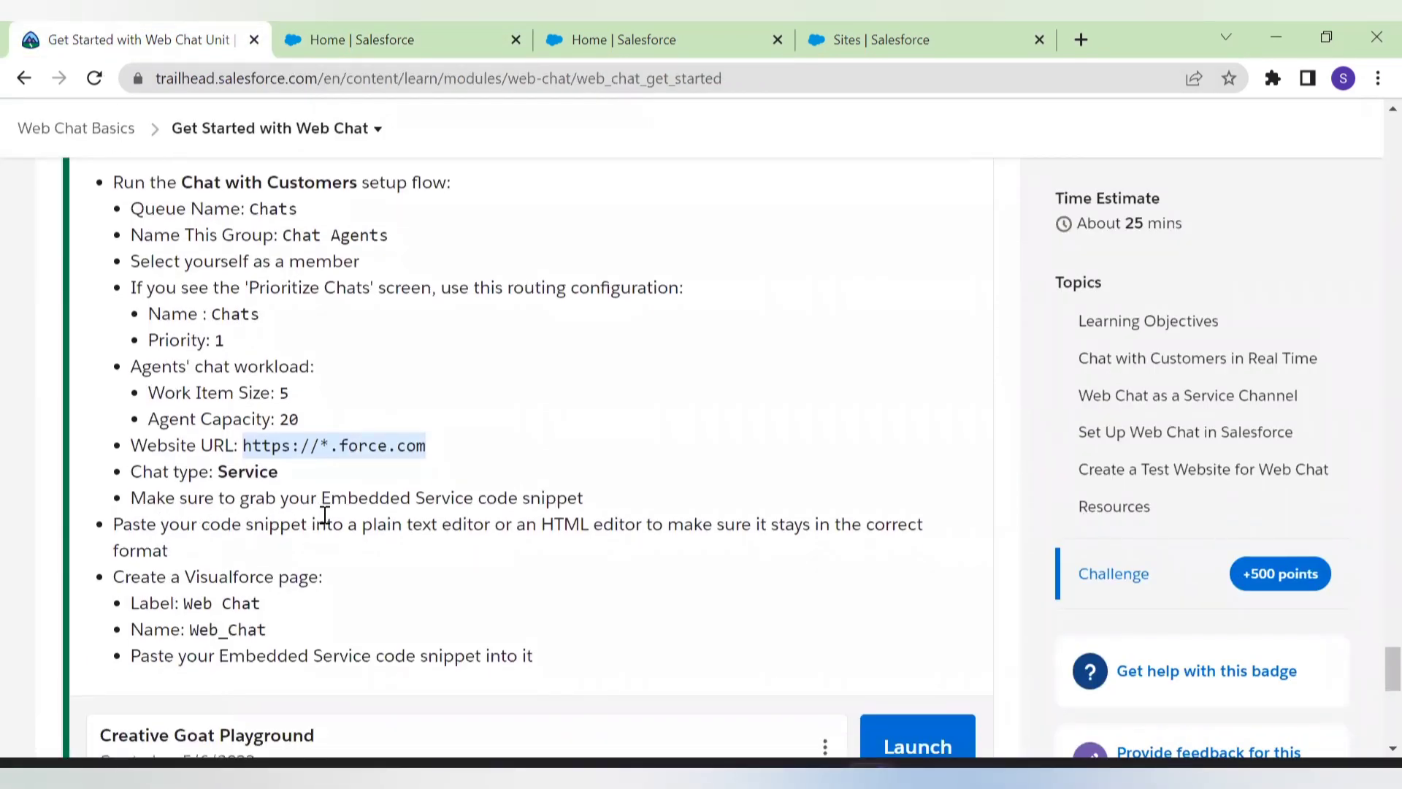
{"action": "left_click", "coordinate": [358, 40]}
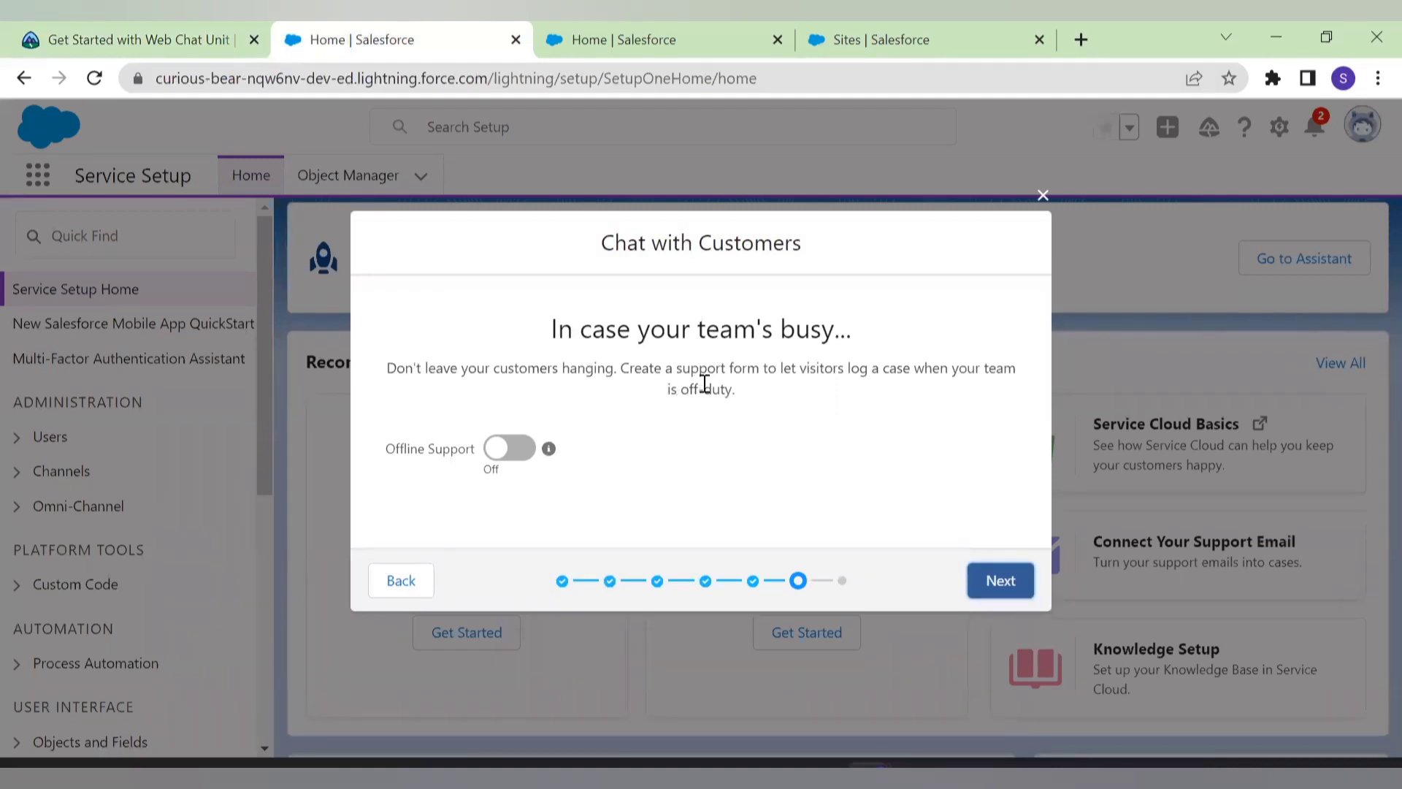
Turn on Offline Support, make only the Subject case field required, and continue to the code snippet.
{"action": "left_click", "coordinate": [509, 448]}
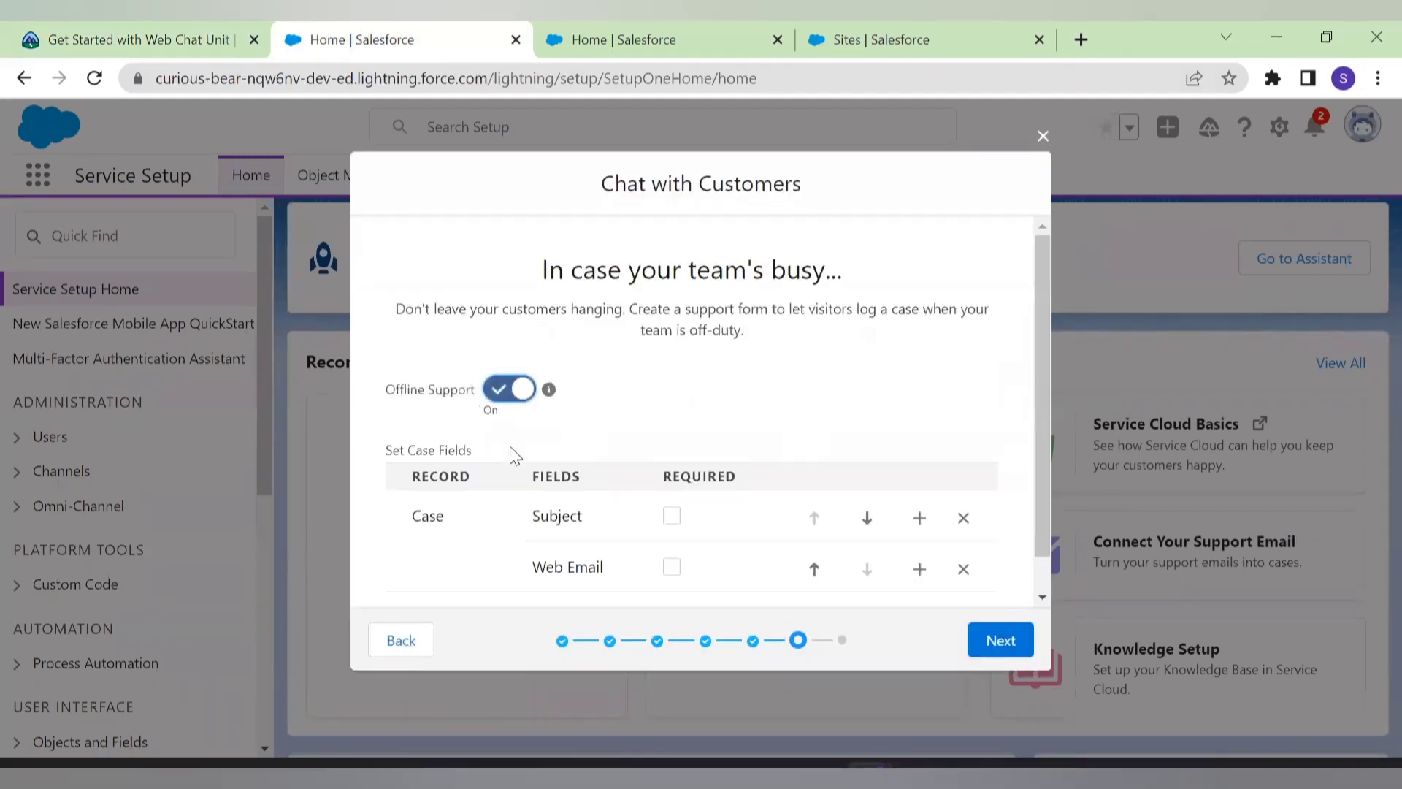
{"action": "scroll", "coordinate": [656, 431], "scroll_direction": "down", "scroll_amount": 1}
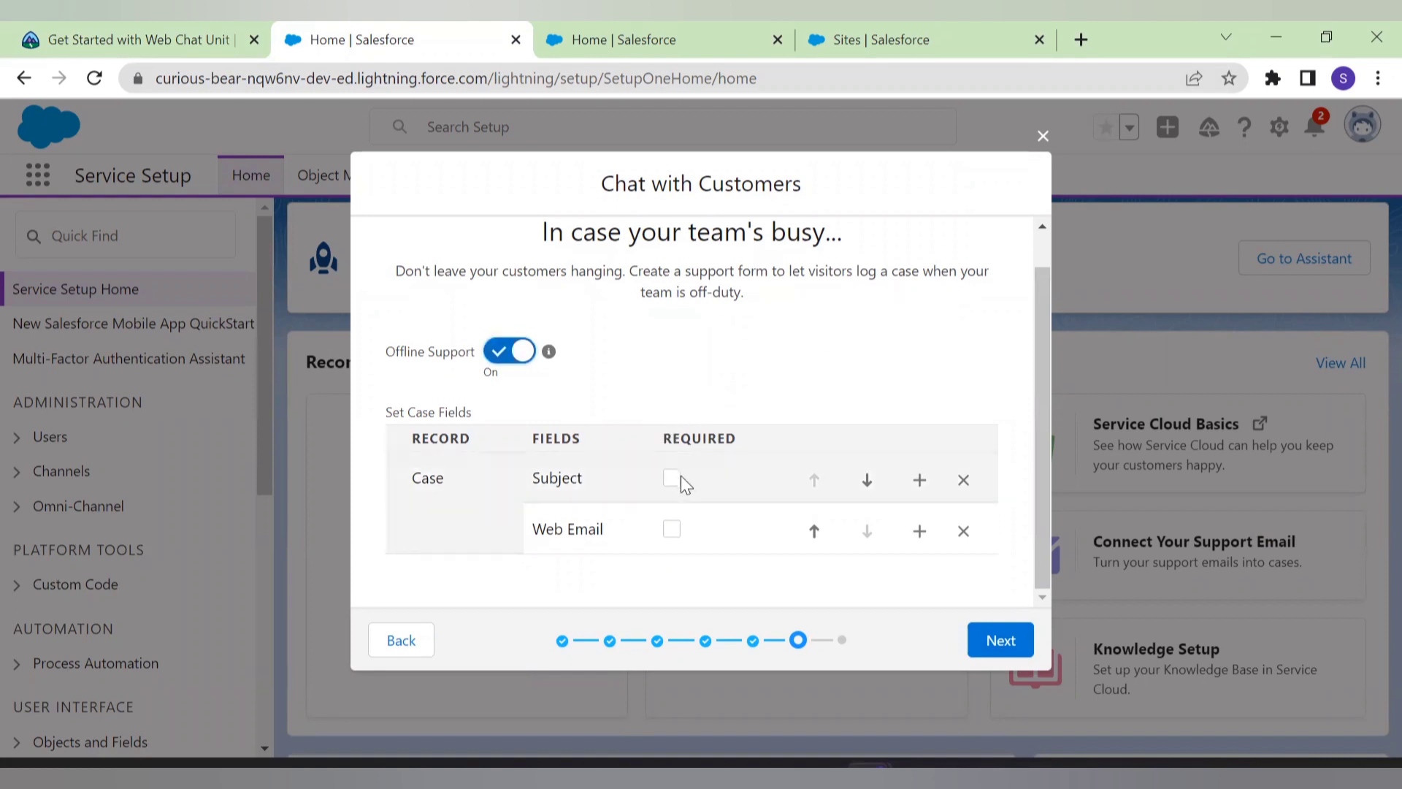
{"action": "left_click", "coordinate": [868, 481]}
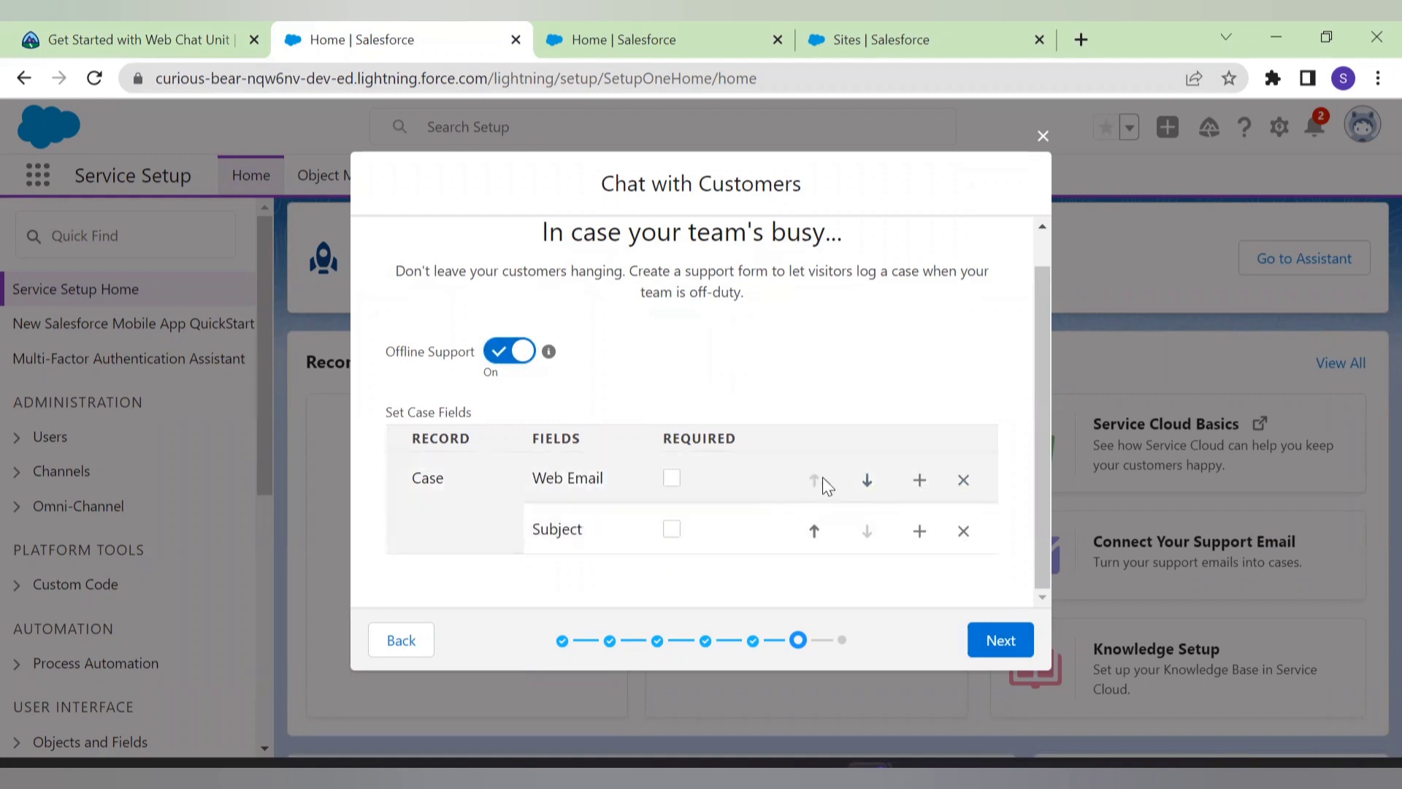
{"action": "left_click", "coordinate": [869, 482]}
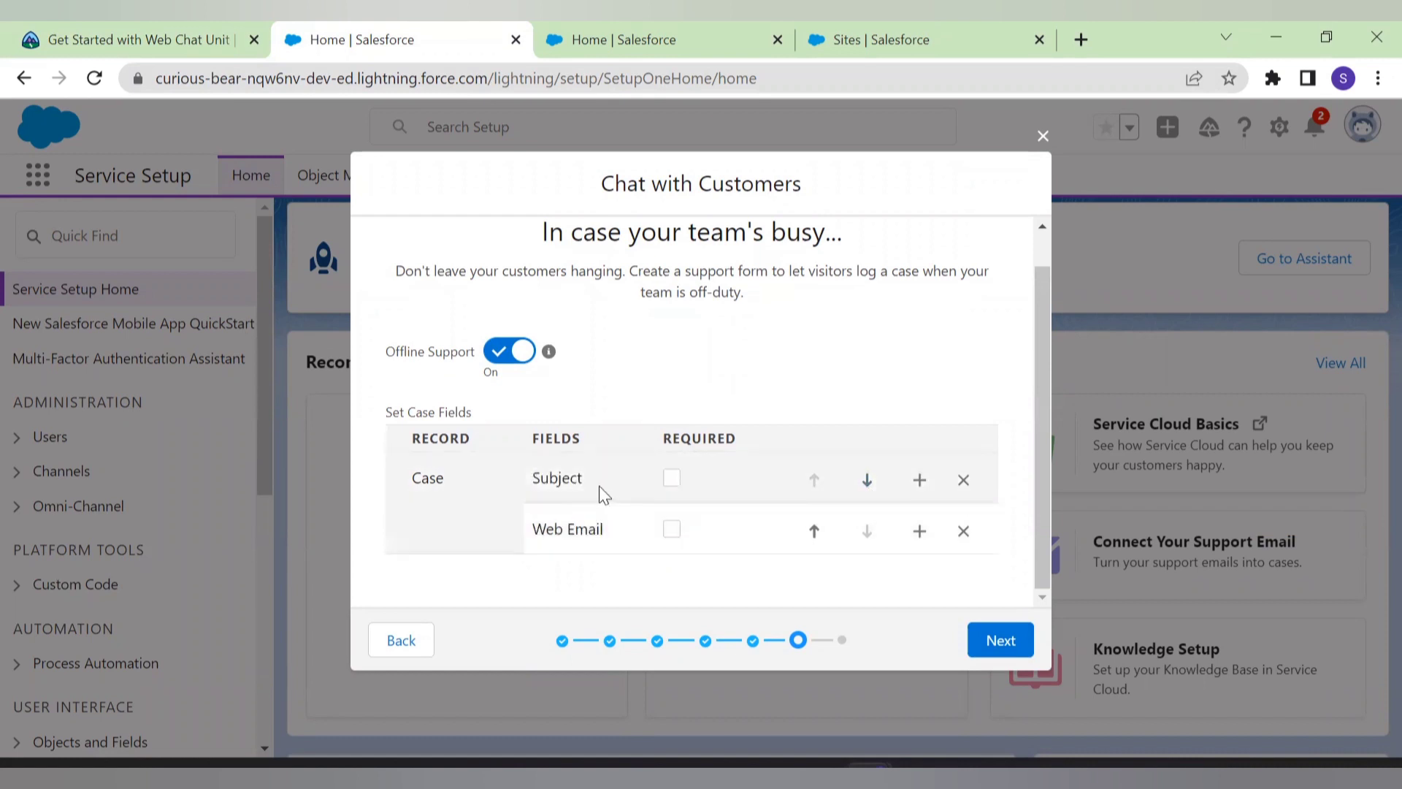
{"action": "left_click", "coordinate": [668, 480]}
{"action": "left_click", "coordinate": [673, 527]}
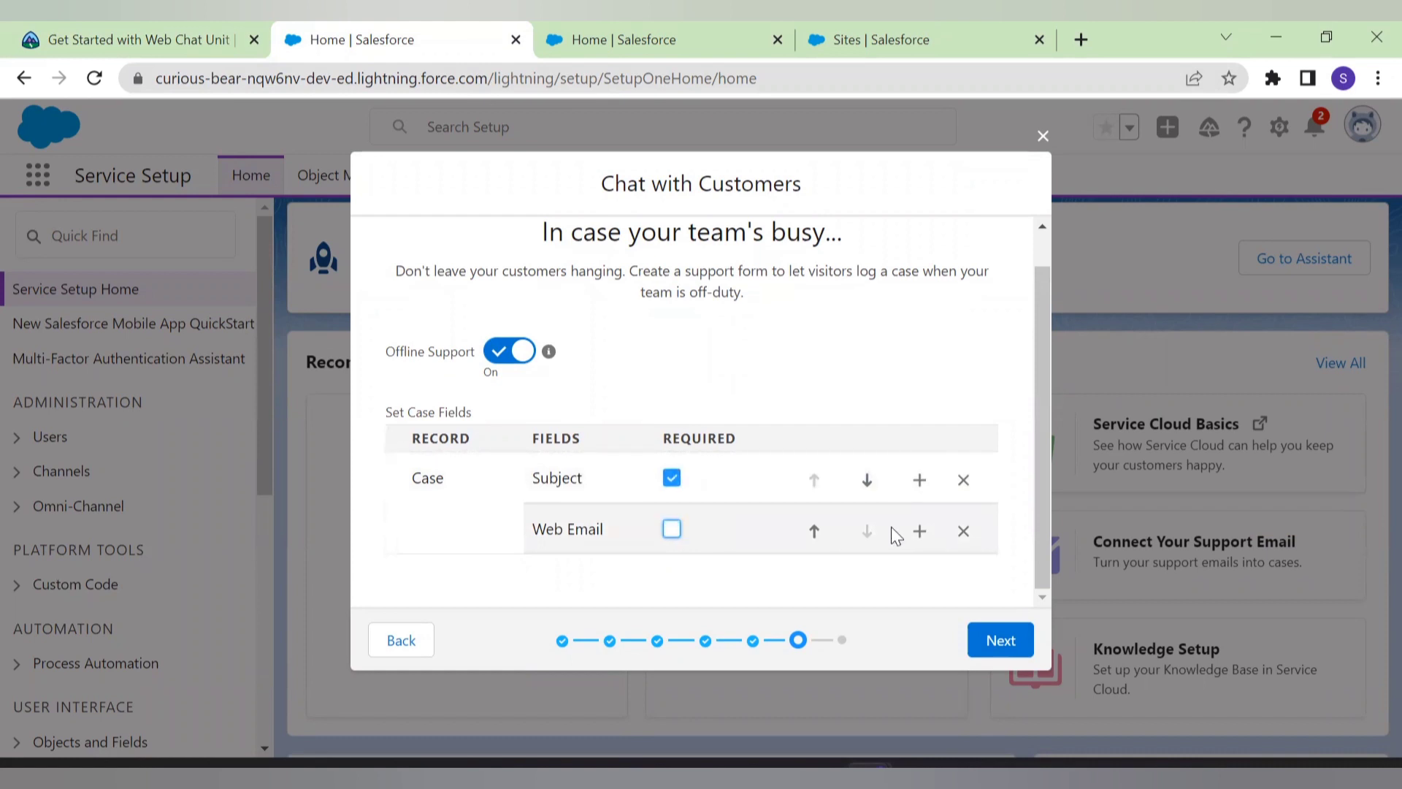
{"action": "left_click", "coordinate": [1007, 643]}
Review the Embedded Service code snippet, copy it to the clipboard and continue to the flow's final screen.
{"action": "scroll", "coordinate": [739, 428], "scroll_direction": "down", "scroll_amount": 2}
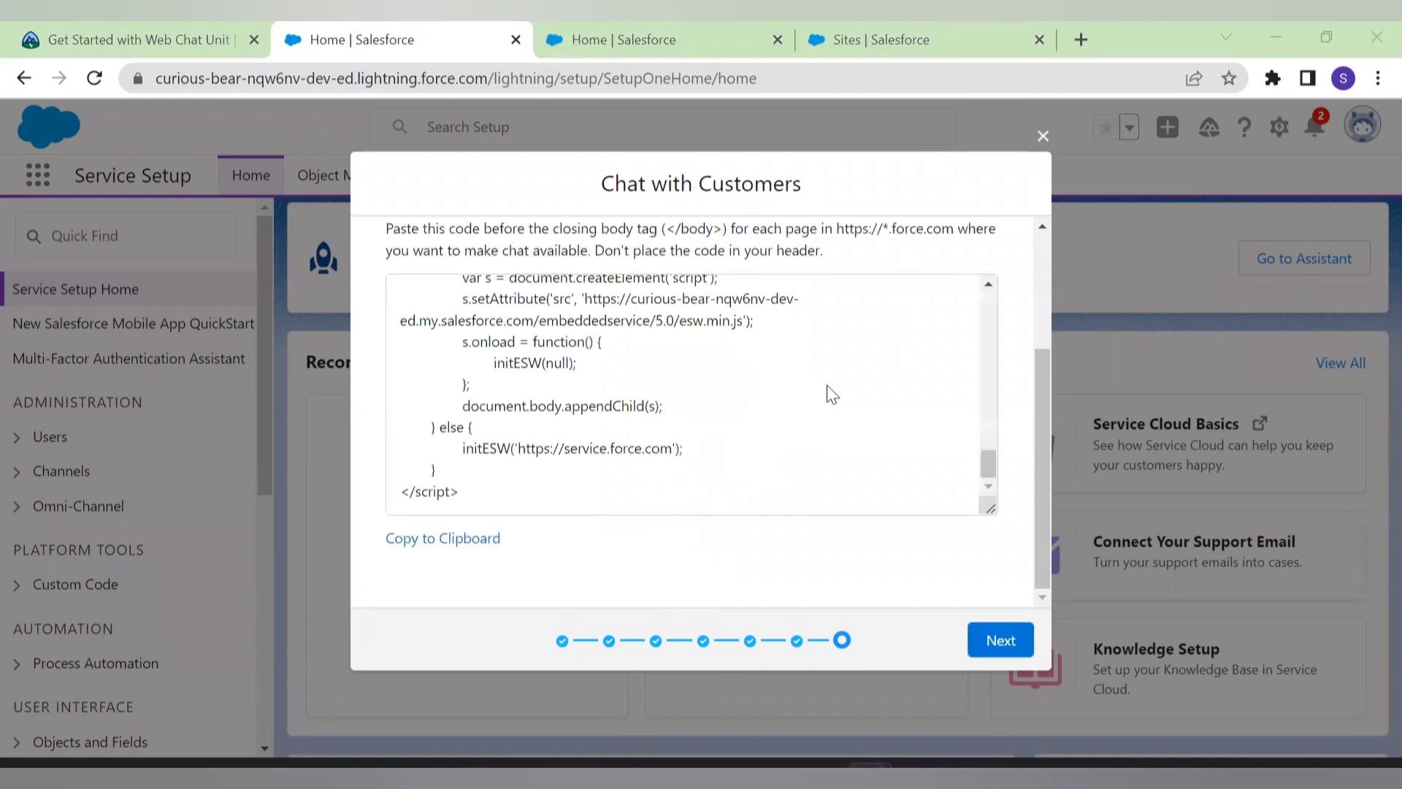
{"action": "scroll", "coordinate": [626, 474], "scroll_direction": "up", "scroll_amount": 5}
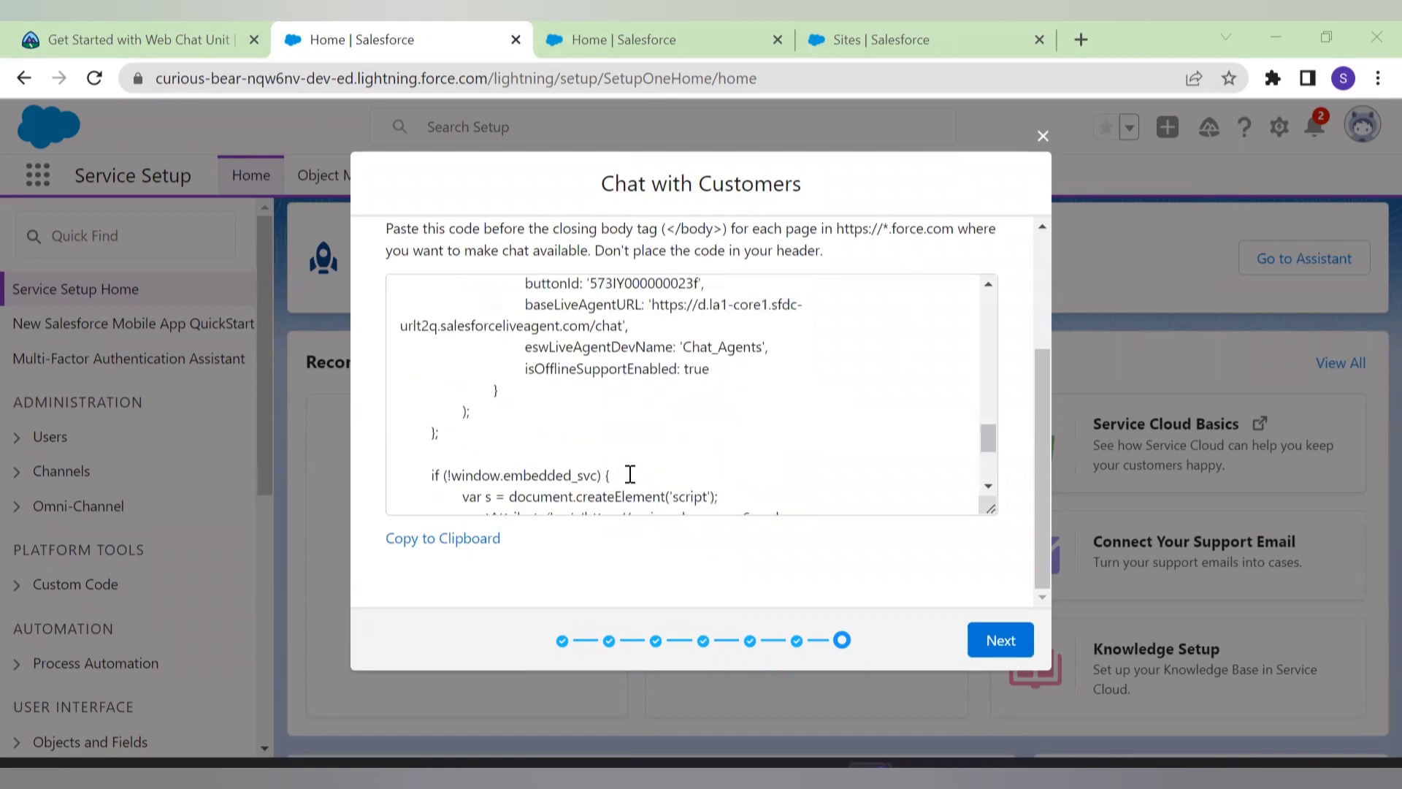
{"action": "scroll", "coordinate": [621, 470], "scroll_direction": "up", "scroll_amount": 10}
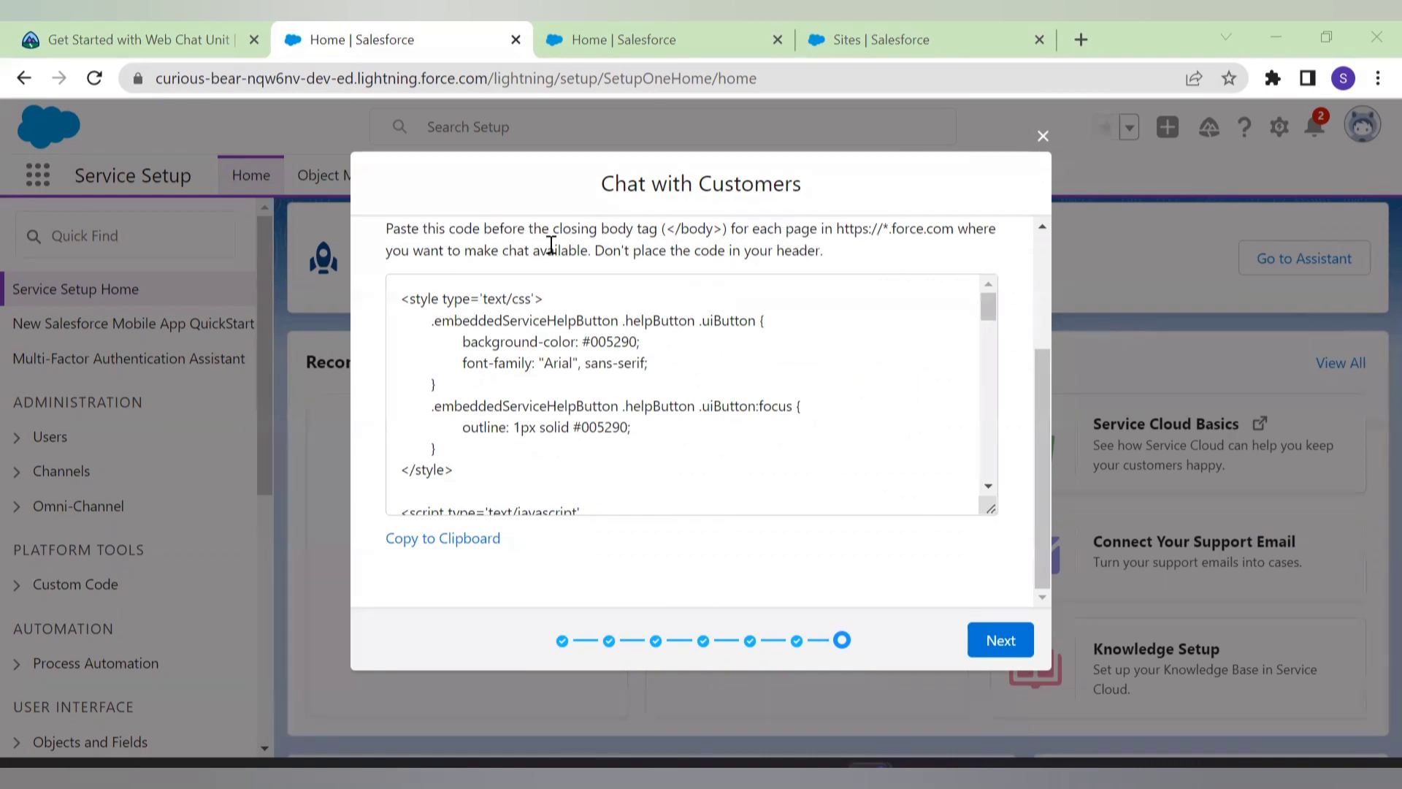
{"action": "left_click", "coordinate": [437, 542]}
{"action": "left_click", "coordinate": [994, 646]}
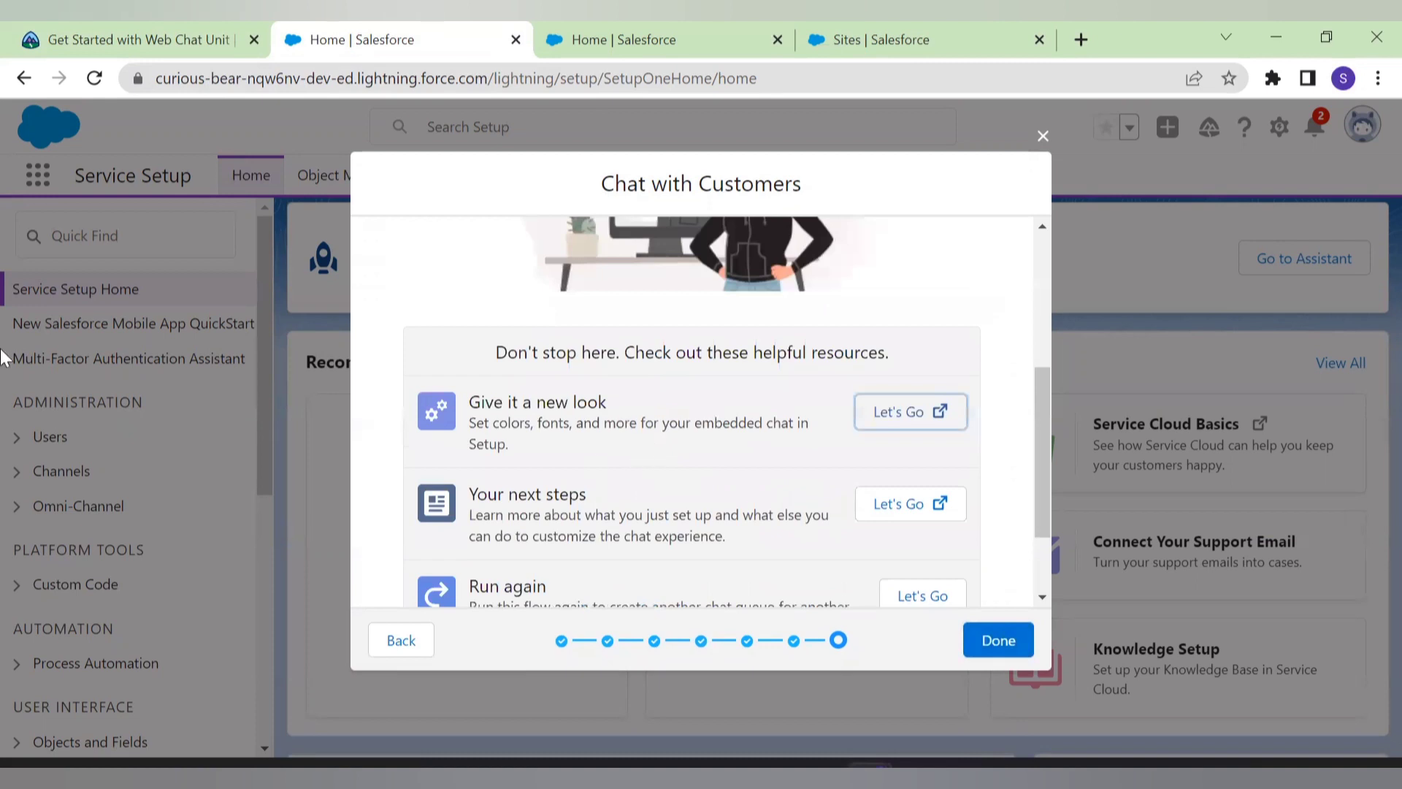
Look through the setup flow's completion message and its suggested follow-up resources.
{"action": "scroll", "coordinate": [555, 314], "scroll_direction": "up", "scroll_amount": 5}
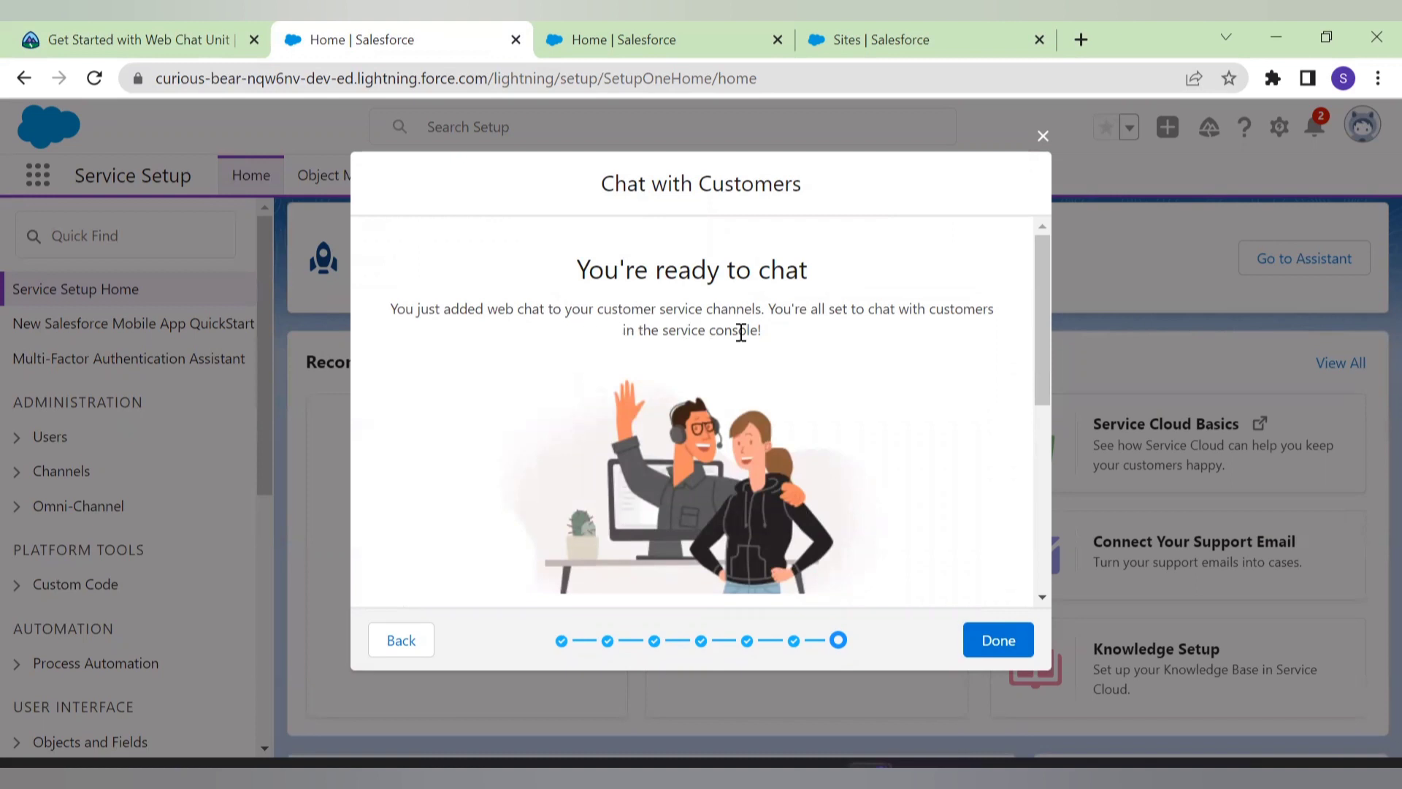
{"action": "scroll", "coordinate": [920, 334], "scroll_direction": "down", "scroll_amount": 3}
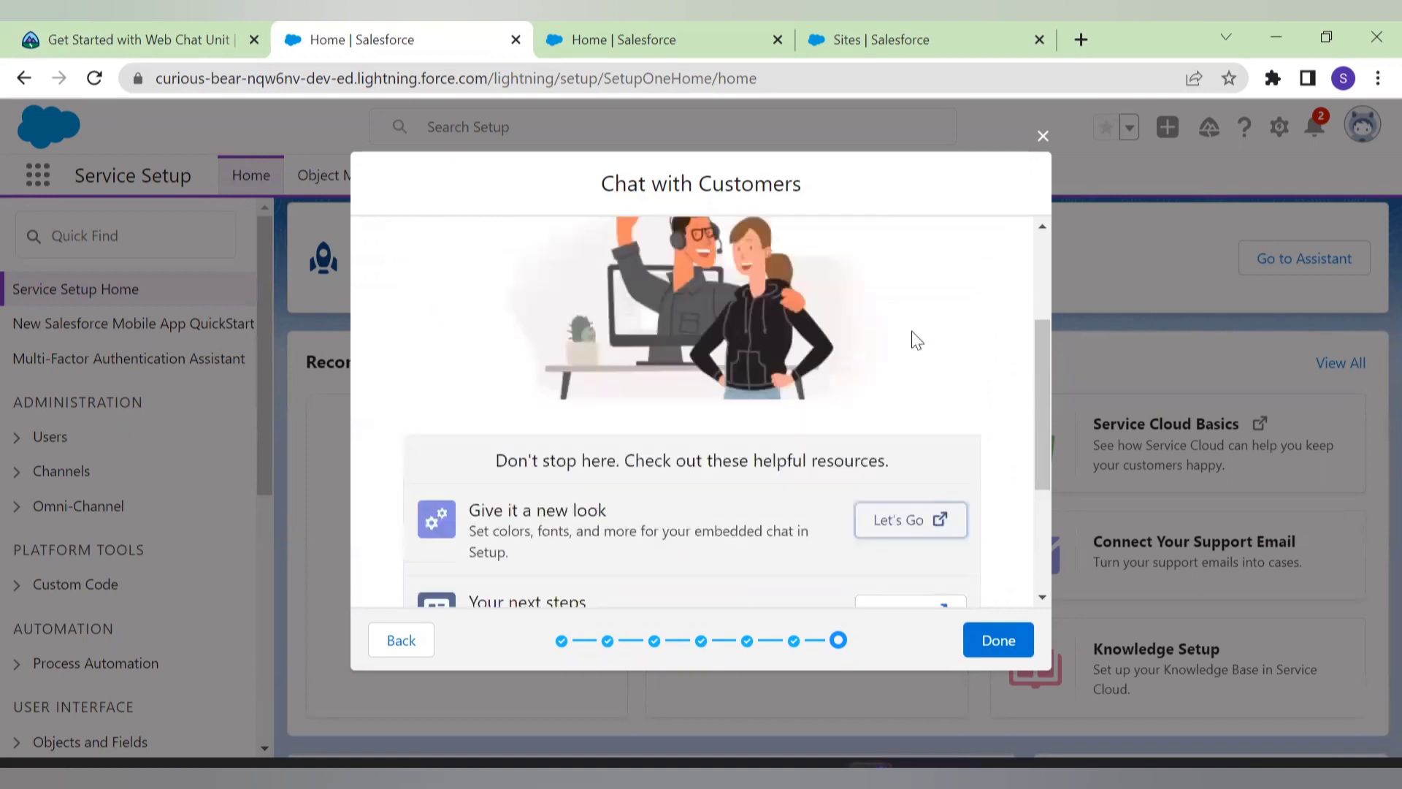
{"action": "scroll", "coordinate": [803, 350], "scroll_direction": "down", "scroll_amount": 2}
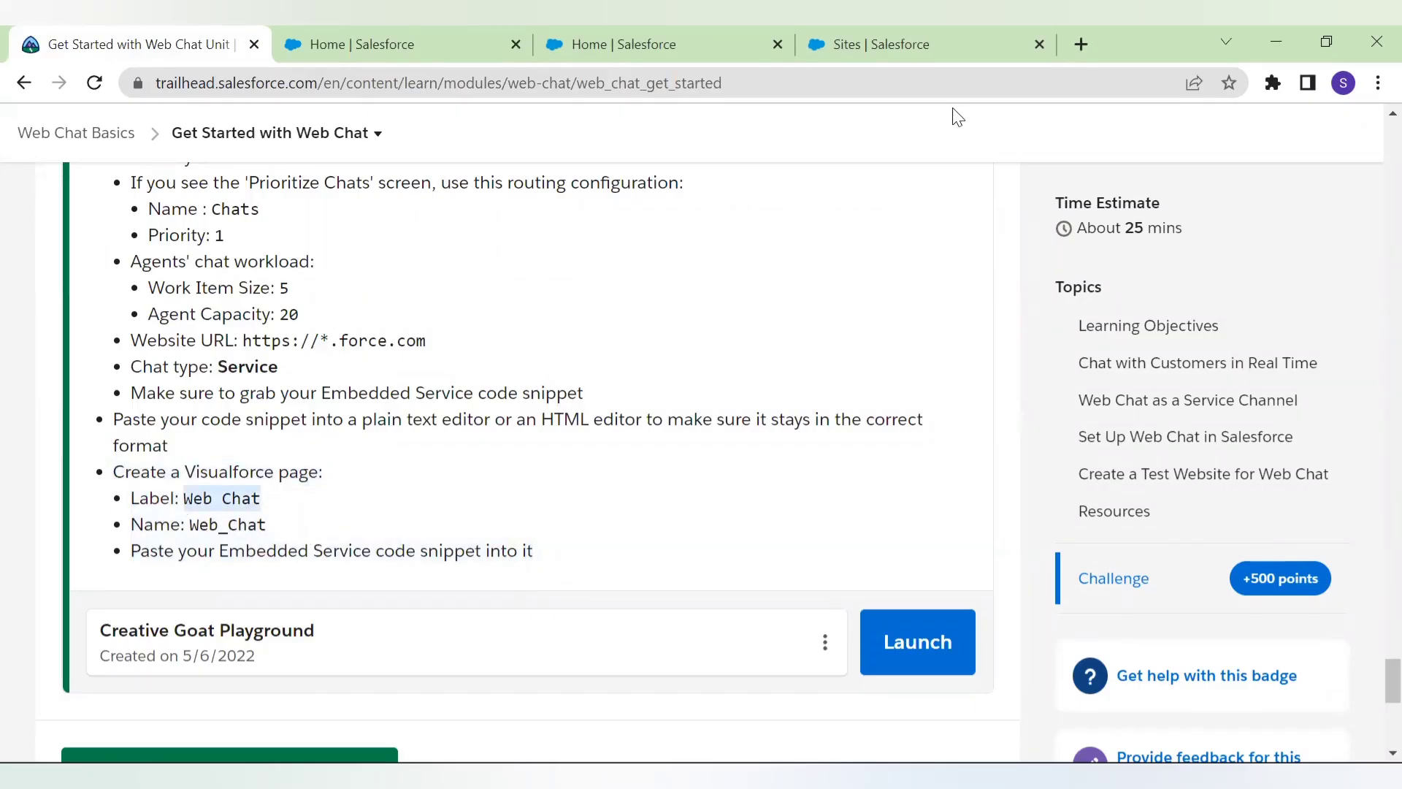
Review the Web_Chat Visualforce page's code in the Developer Console, preview the page and open its Contact Us form.
{"action": "left_click", "coordinate": [971, 59]}
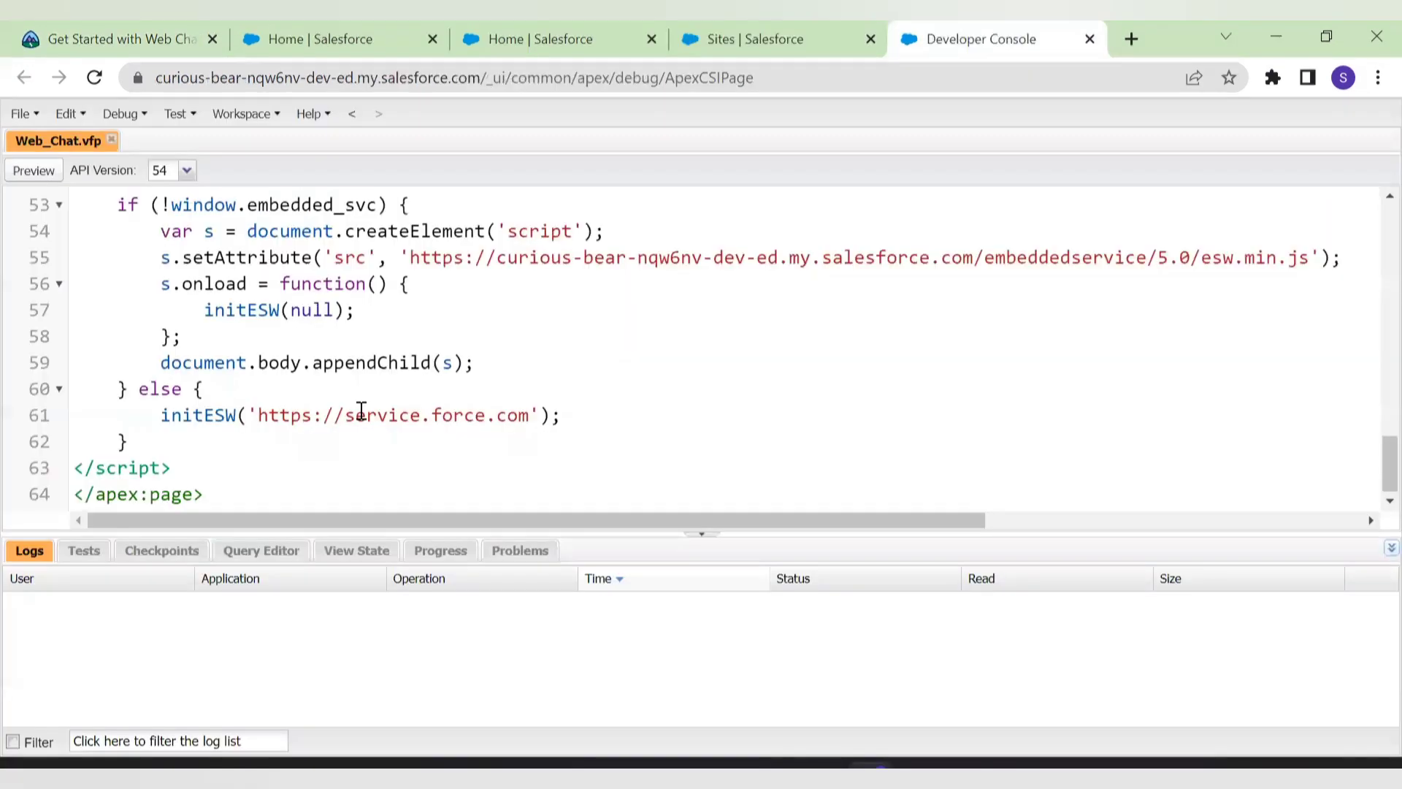
{"action": "scroll", "coordinate": [360, 410], "scroll_direction": "up", "scroll_amount": 17}
{"action": "left_click", "coordinate": [33, 170]}
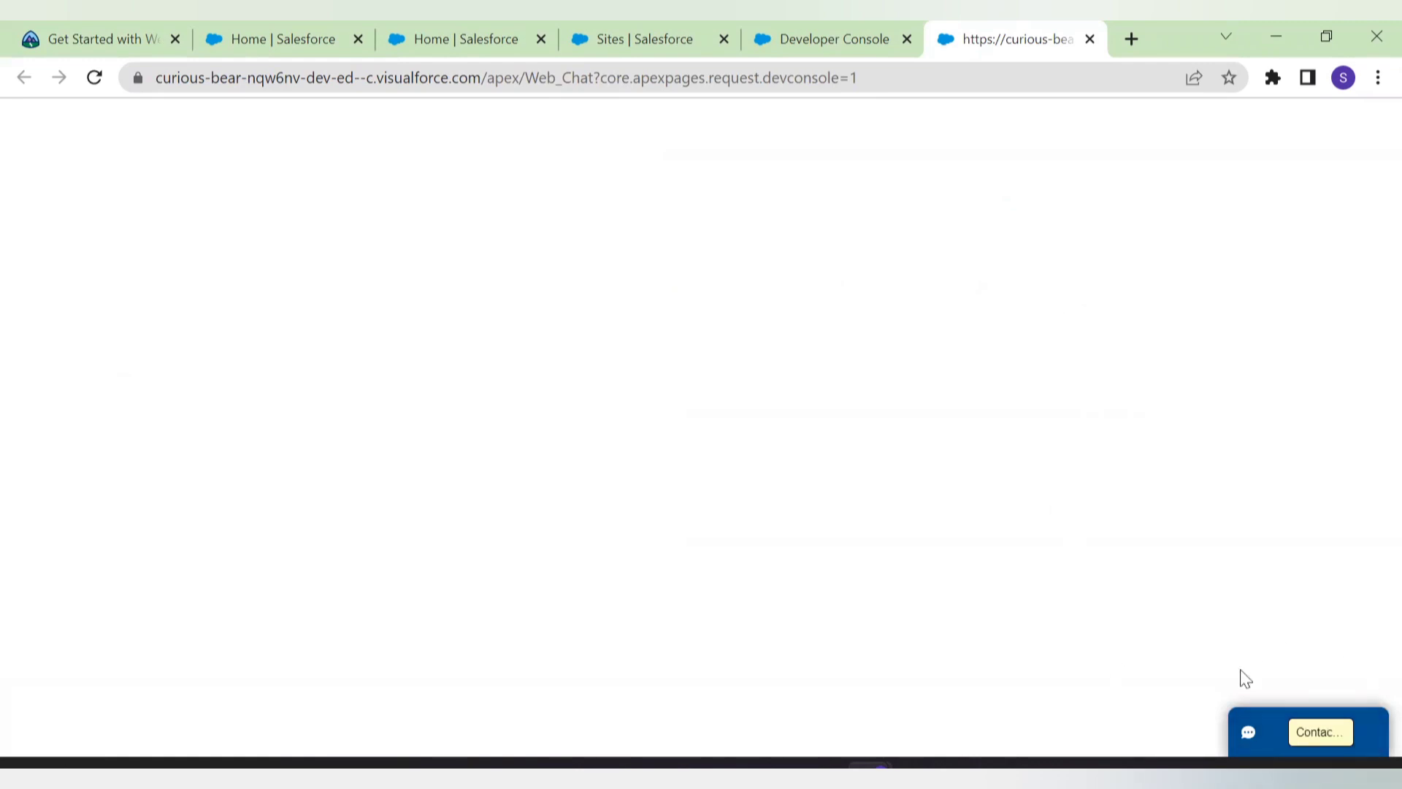
{"action": "left_click", "coordinate": [1317, 732]}
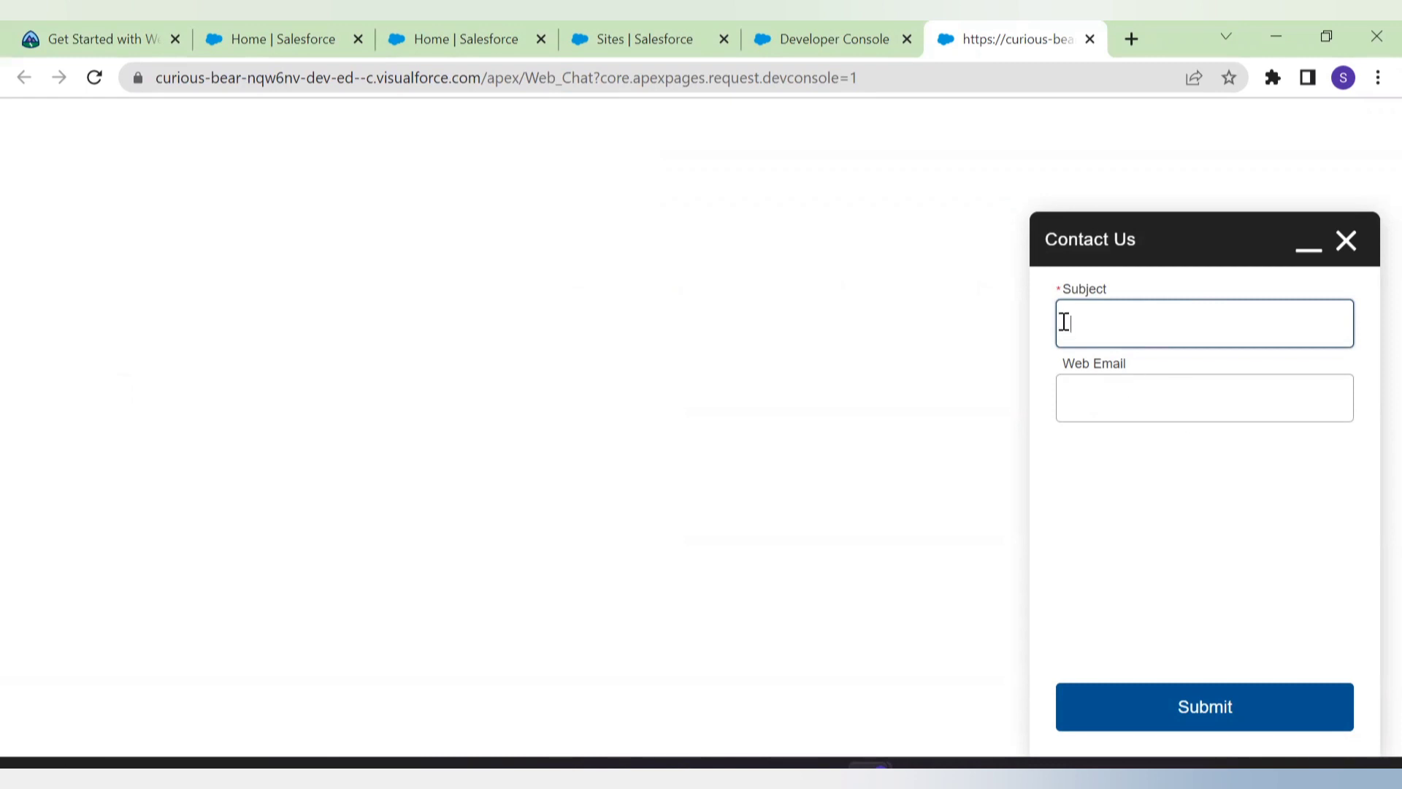
{"action": "left_click", "coordinate": [1111, 407]}
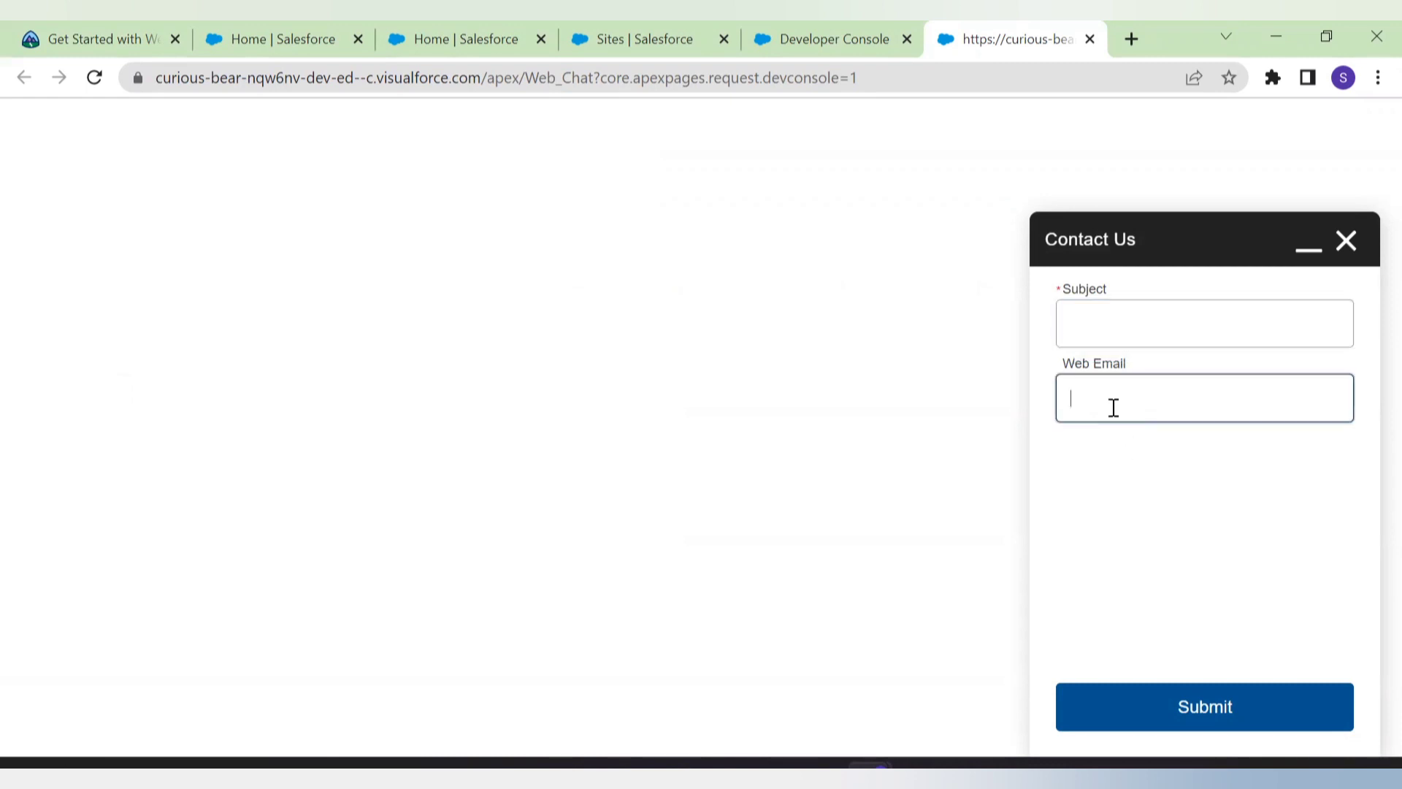
{"action": "left_click", "coordinate": [1104, 338]}
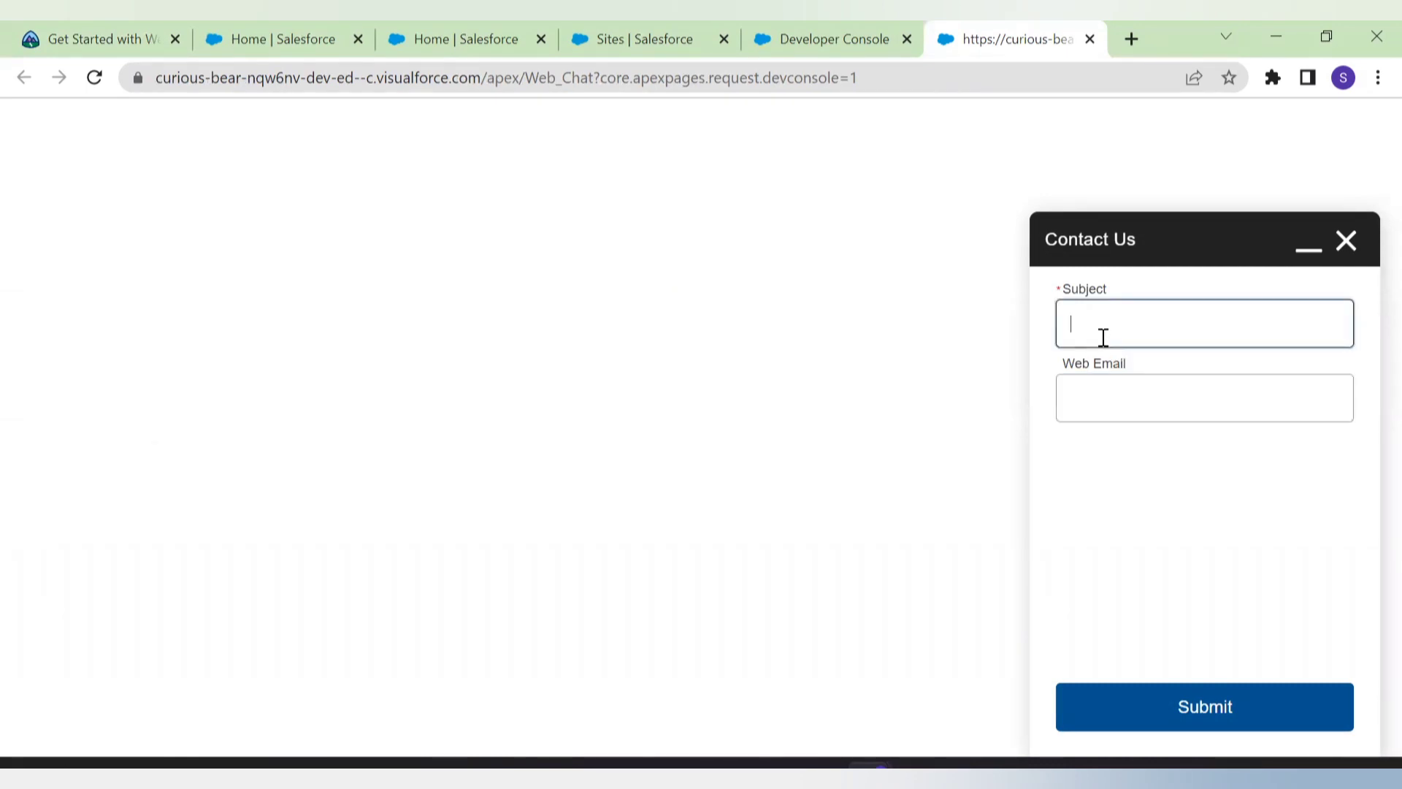
{"action": "type", "text": "Regarding Laptop Servoce"}
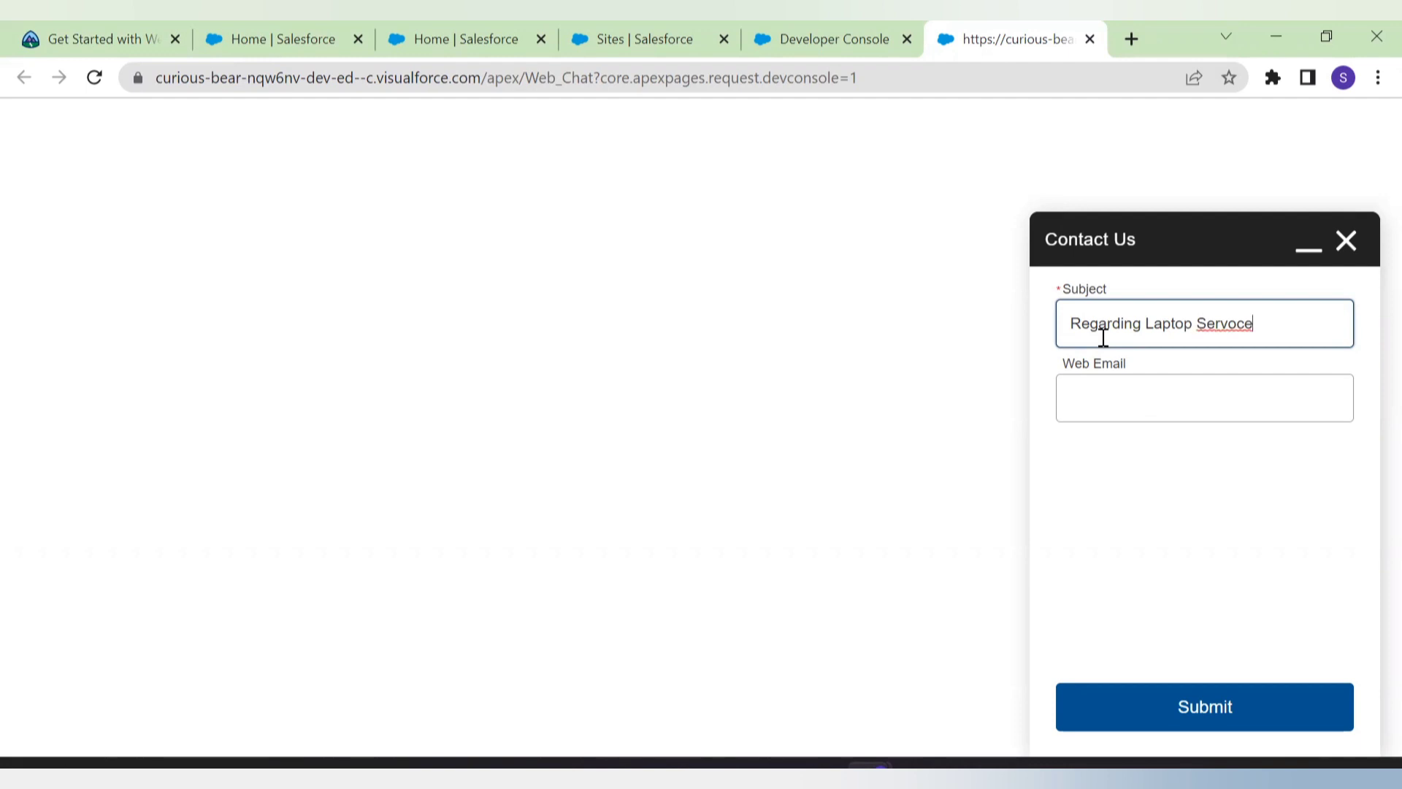
{"action": "key", "text": "ctrl+a"}
{"action": "key", "text": "BackSpace"}
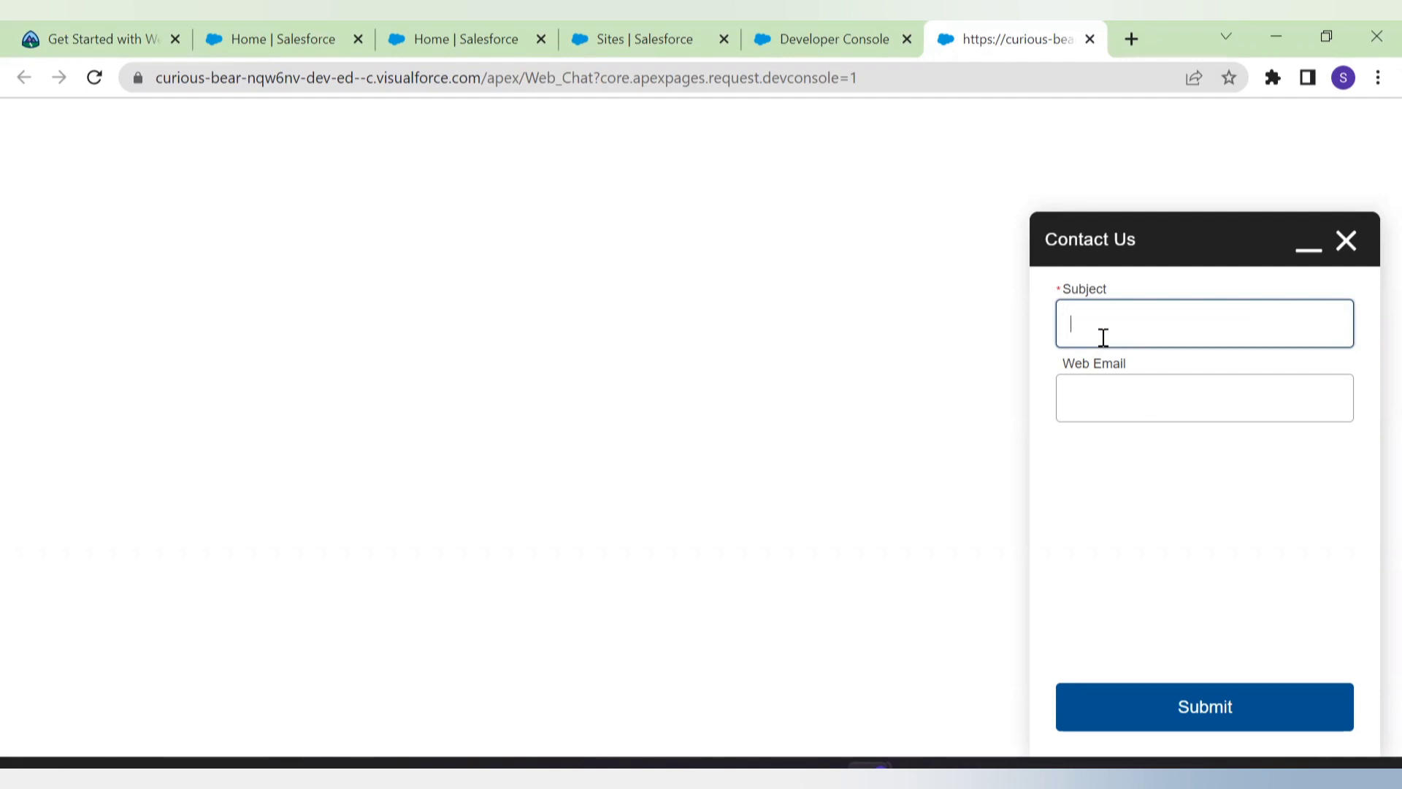
Enter "Laptop Installation" as the Contact Us form's subject and move on to the Web Email field.
{"action": "type", "text": "Laptop Installation"}
{"action": "left_click", "coordinate": [1130, 391]}
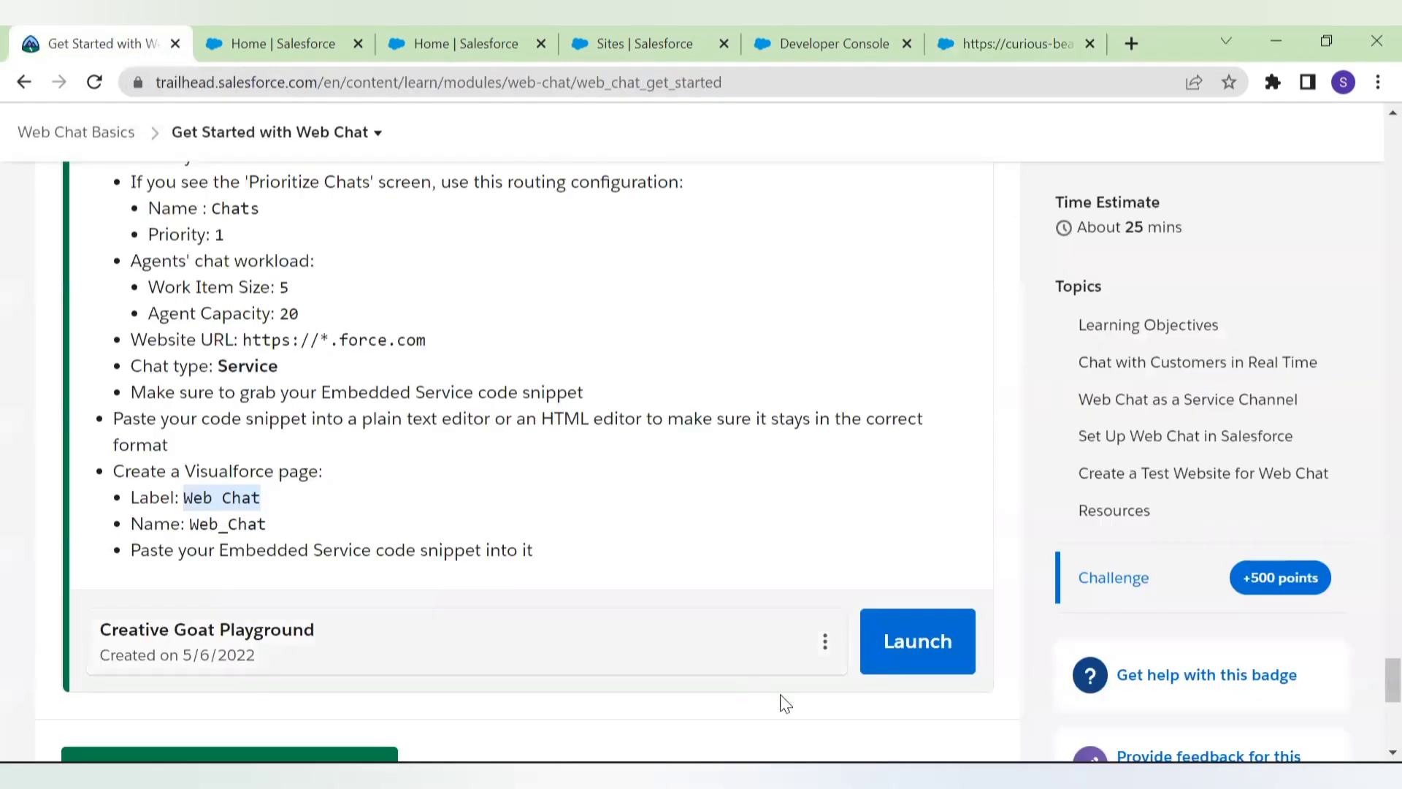
Submit the Get Started with Web Chat challenge for checking in Trailhead, dismiss the result dialog and open the module's unit list.
{"action": "scroll", "coordinate": [573, 587], "scroll_direction": "down", "scroll_amount": 1}
{"action": "left_click", "coordinate": [248, 662]}
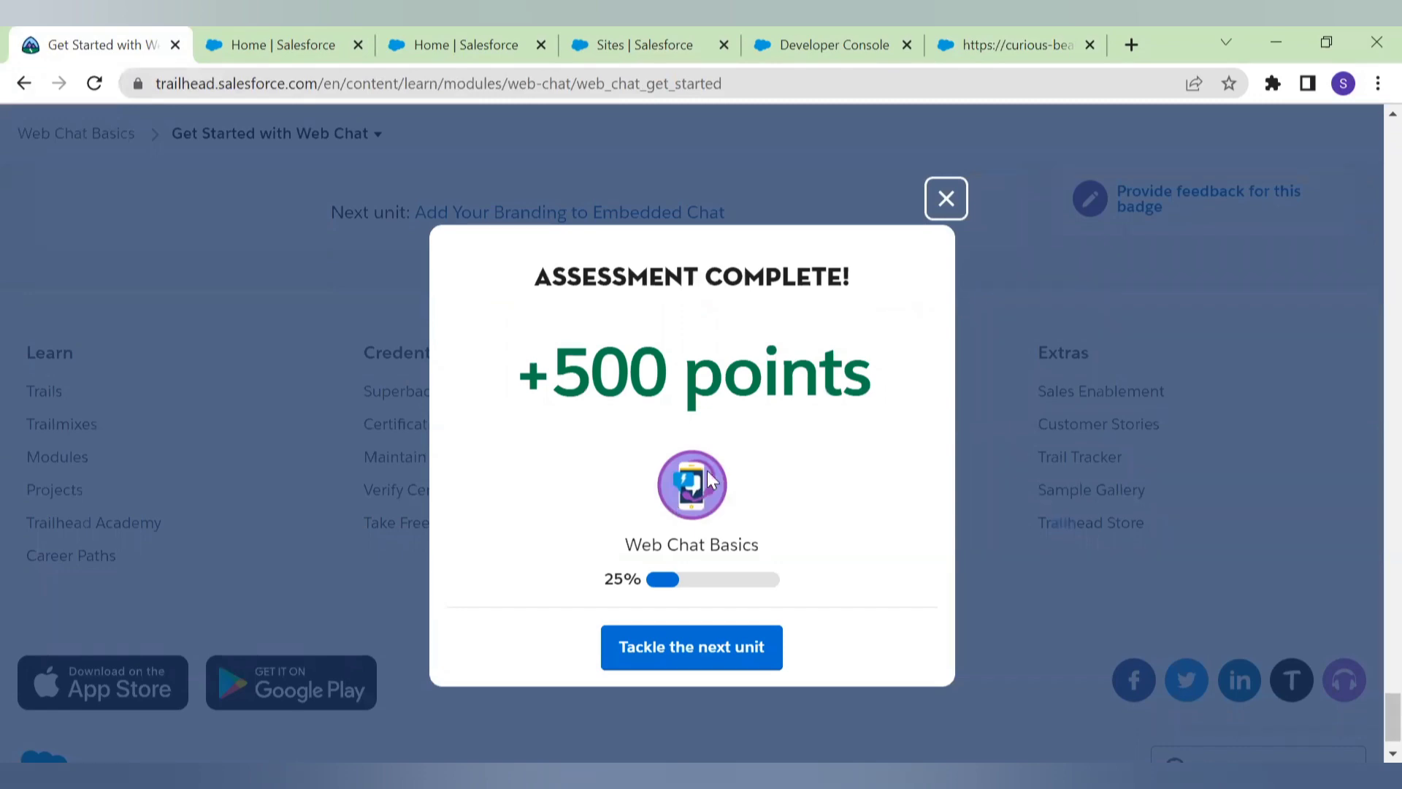
{"action": "left_click", "coordinate": [947, 199]}
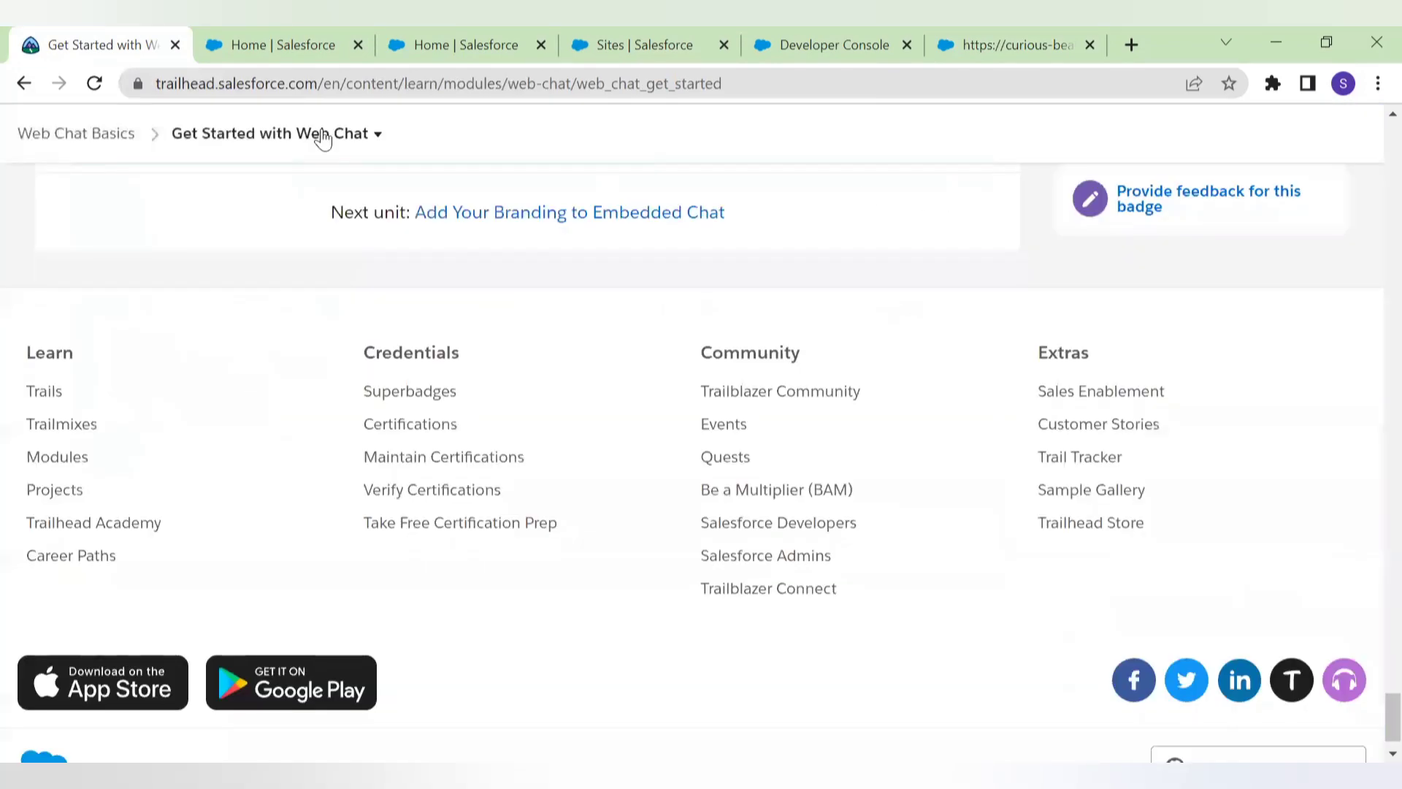
{"action": "left_click", "coordinate": [379, 135]}
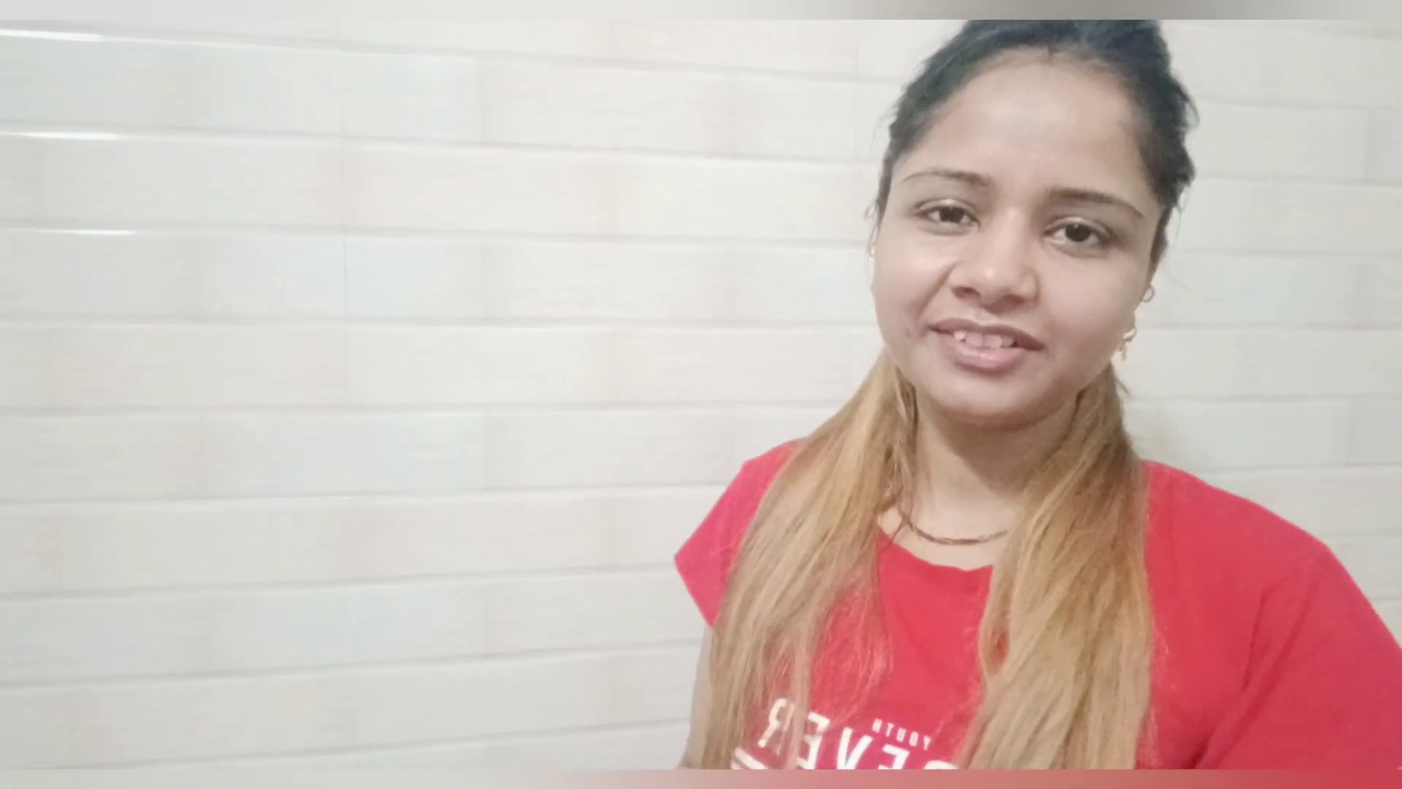